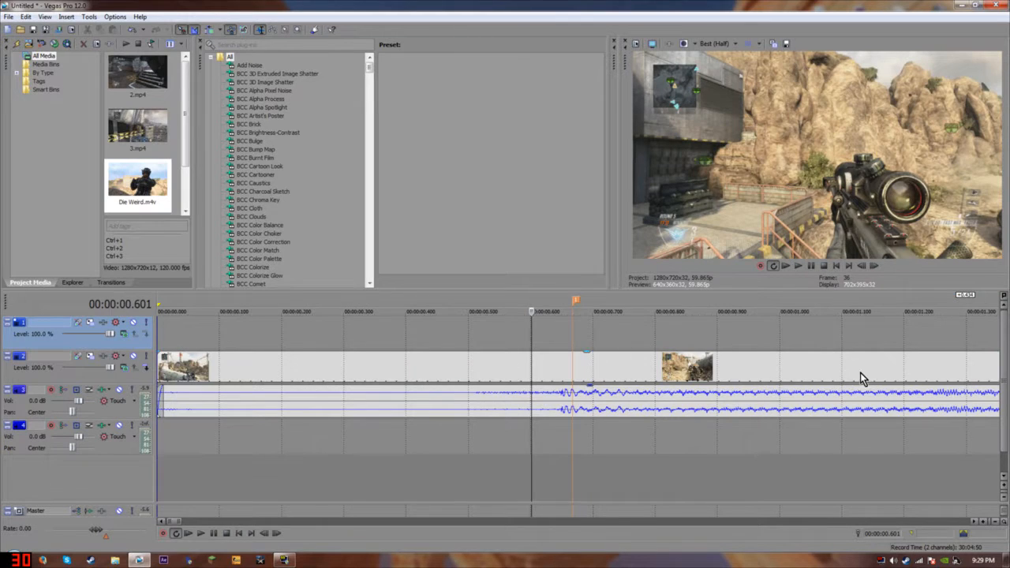
Change a Switches option on the gameplay video event.
scroll(413, 367, up, 2)
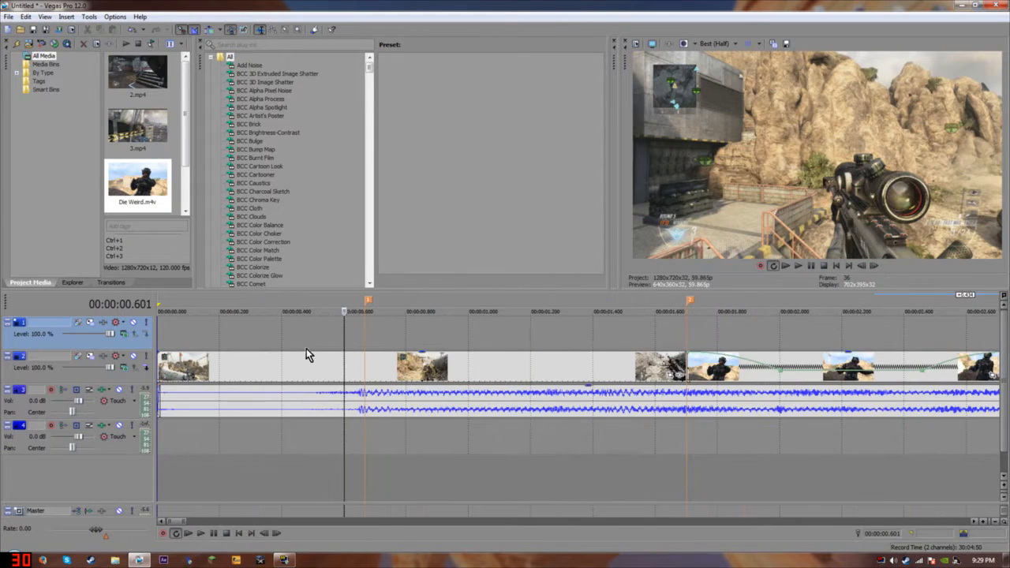
right_click(318, 372)
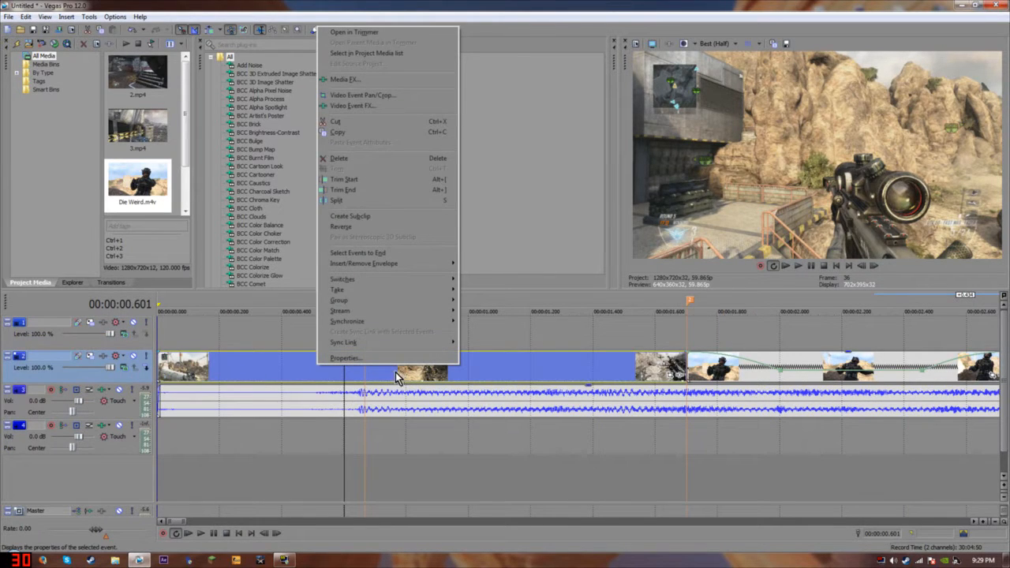
mouse_move(387, 279)
click(489, 364)
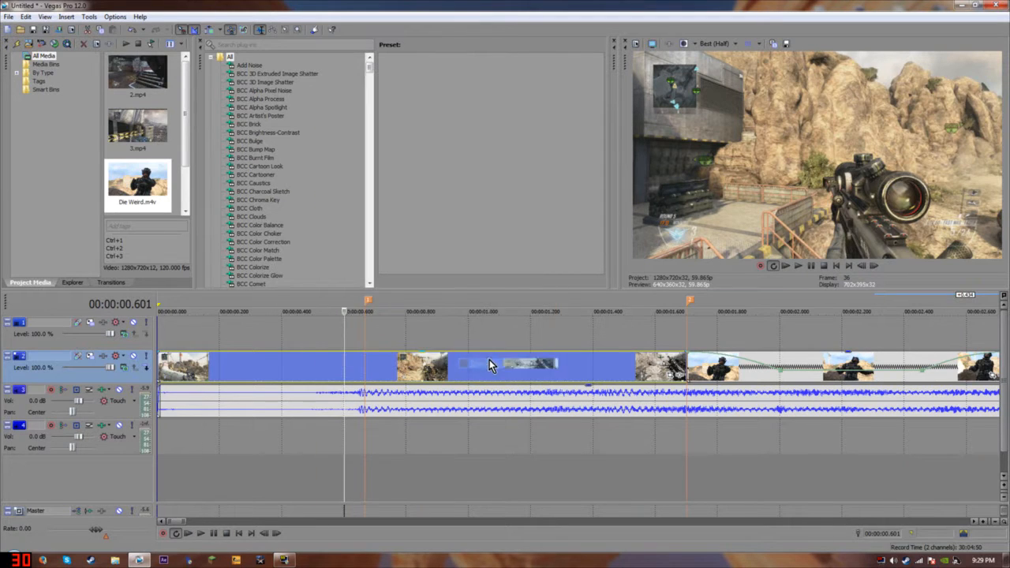
Scrub the timeline and park the cursor on the first shot at about 0.651 s.
scroll(666, 341, down, 2)
click(519, 338)
click(693, 341)
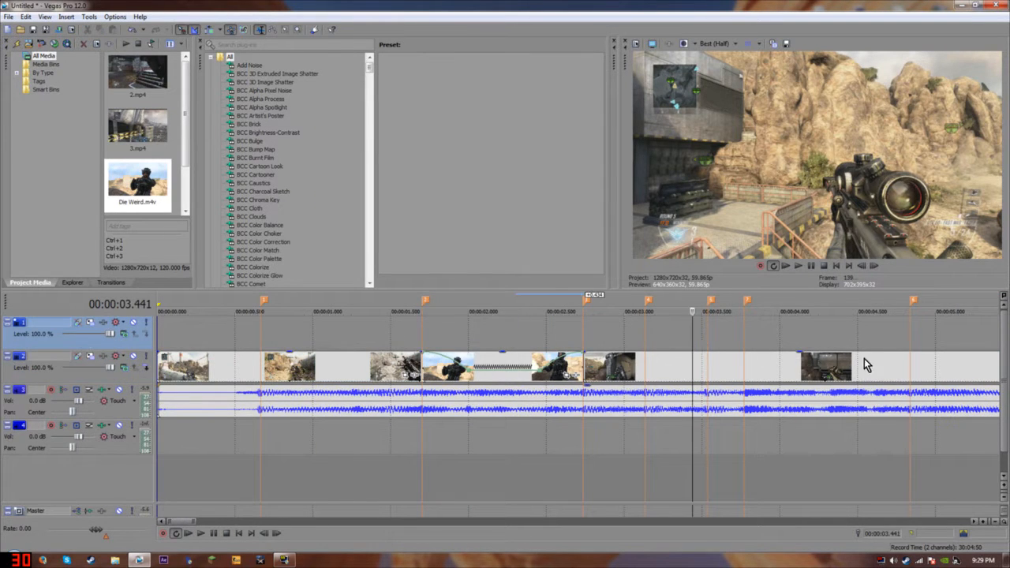
click(942, 355)
click(331, 347)
click(238, 342)
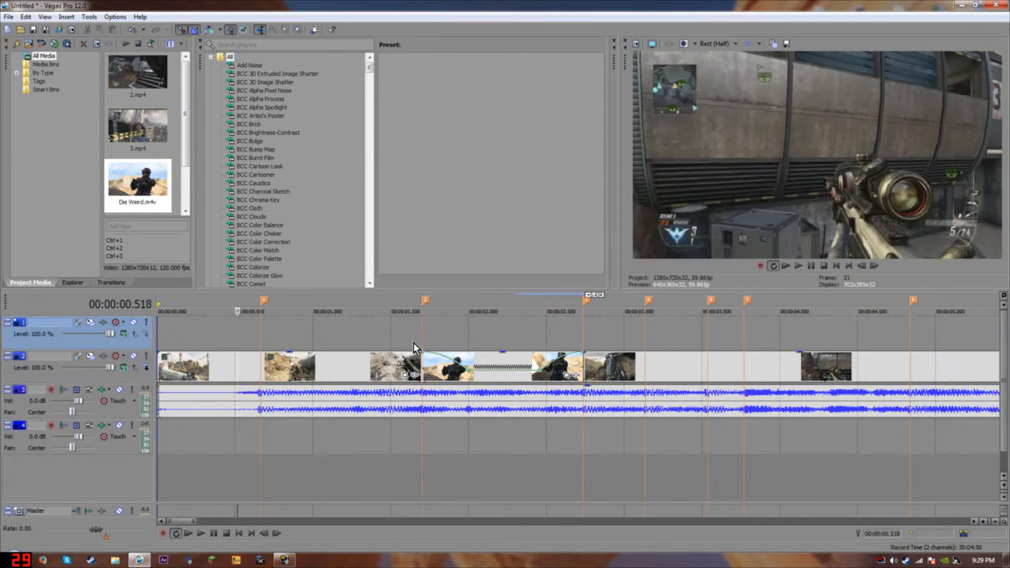
scroll(374, 357, up, 5)
click(696, 351)
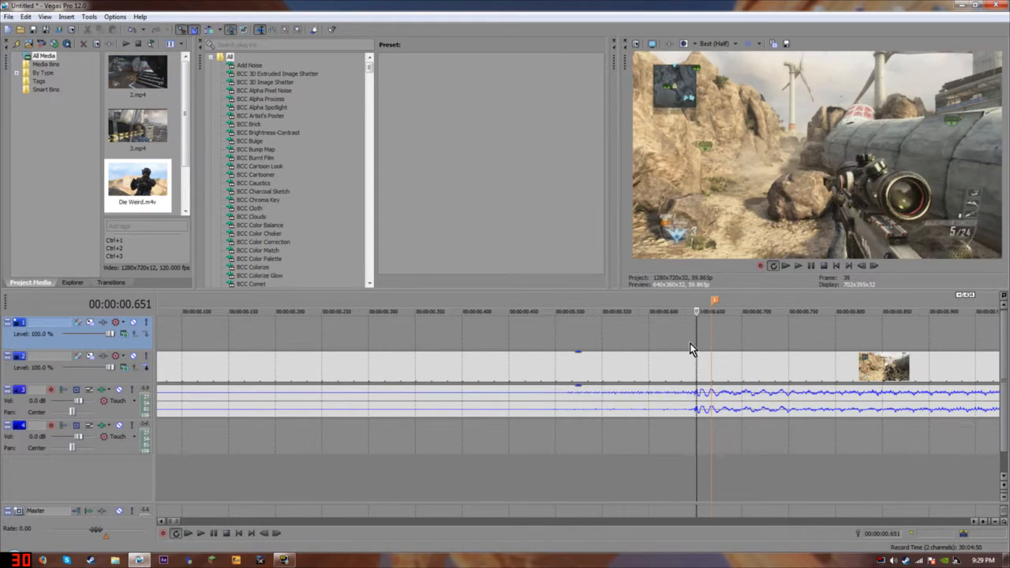
Step frame by frame around 0.668 s to pinpoint the exact shot frame.
scroll(690, 344, down, 4)
scroll(647, 371, up, 4)
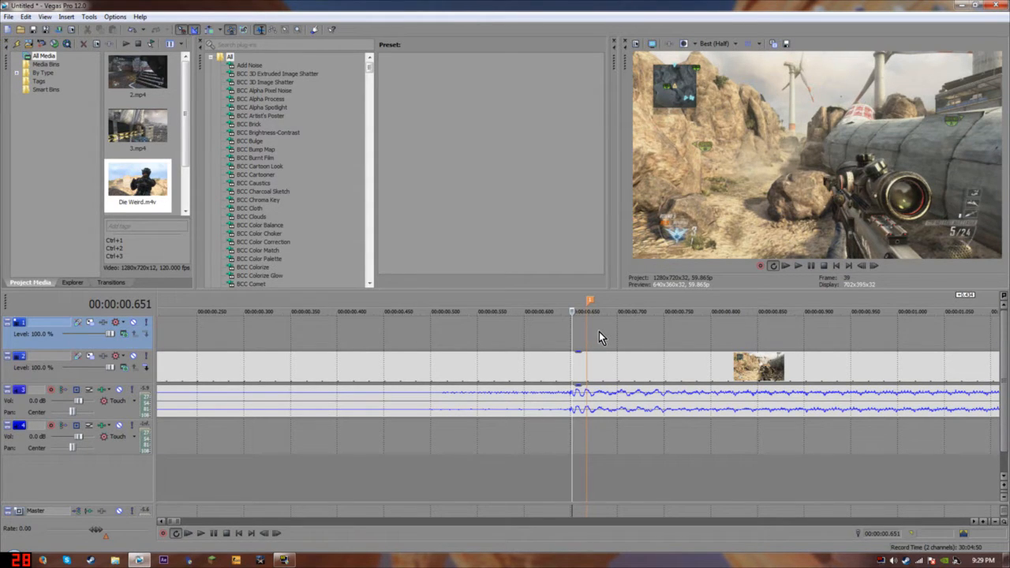
scroll(587, 437, down, 5)
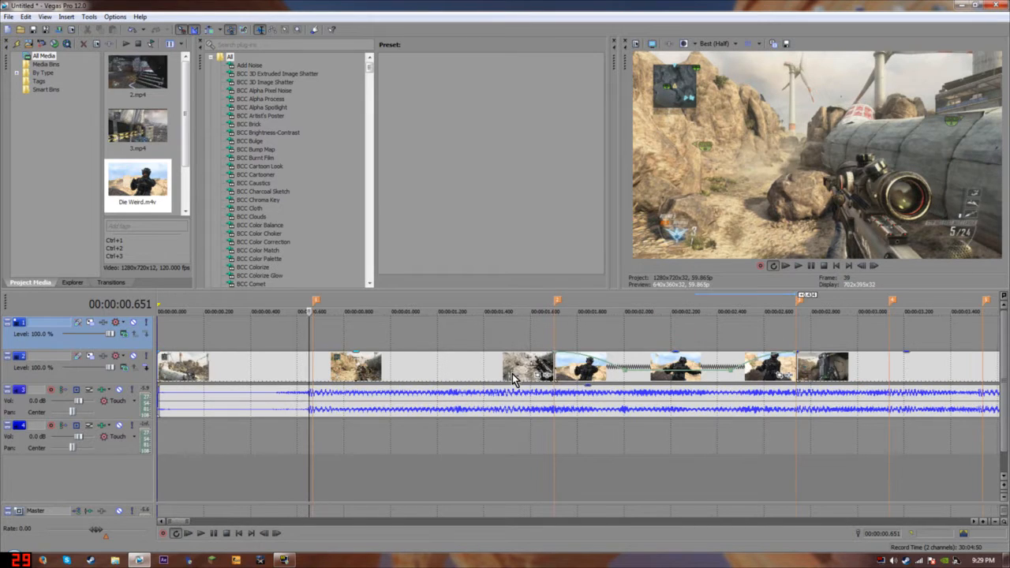
scroll(454, 355, up, 4)
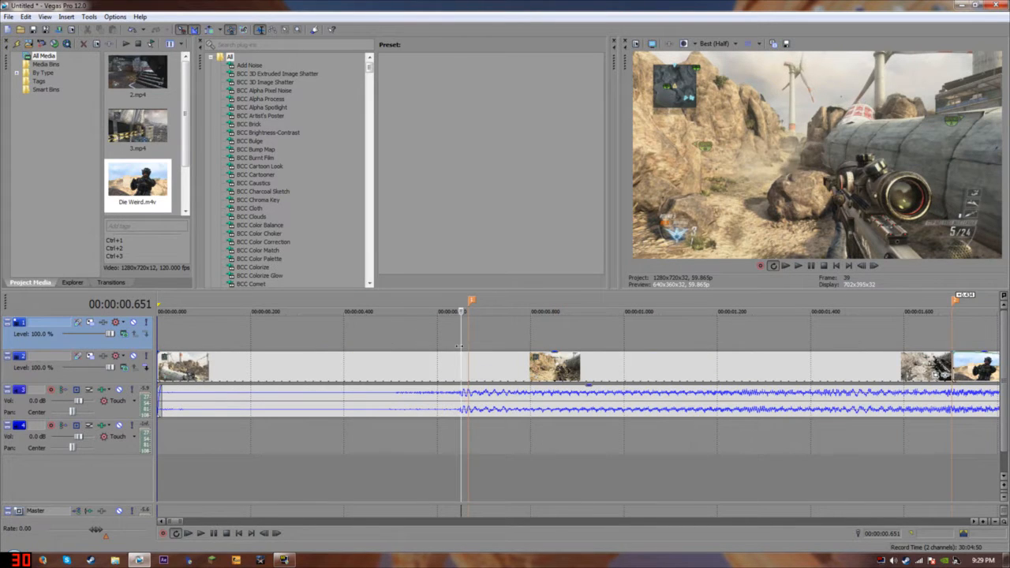
scroll(491, 365, up, 2)
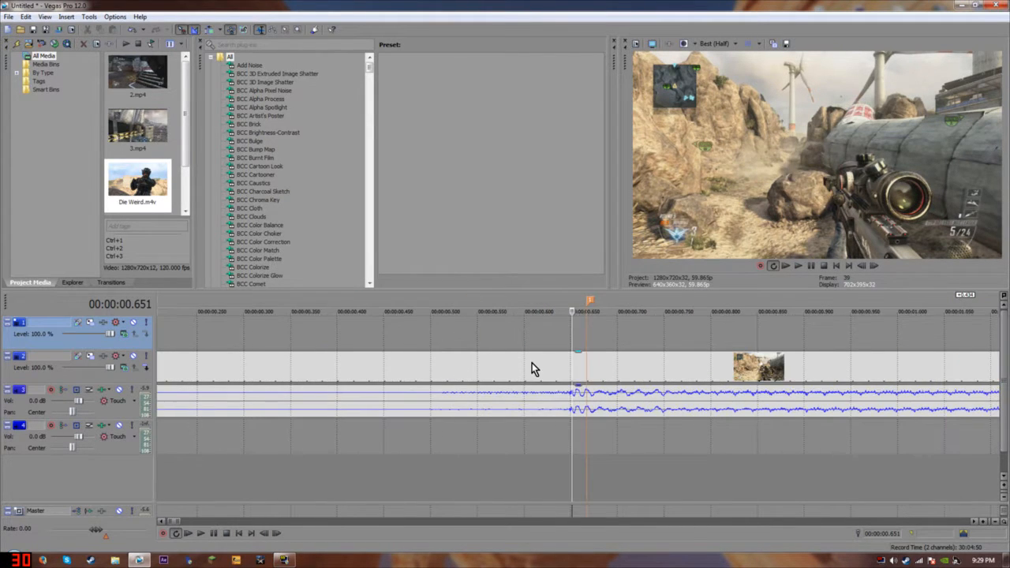
click(584, 337)
scroll(435, 383, up, 3)
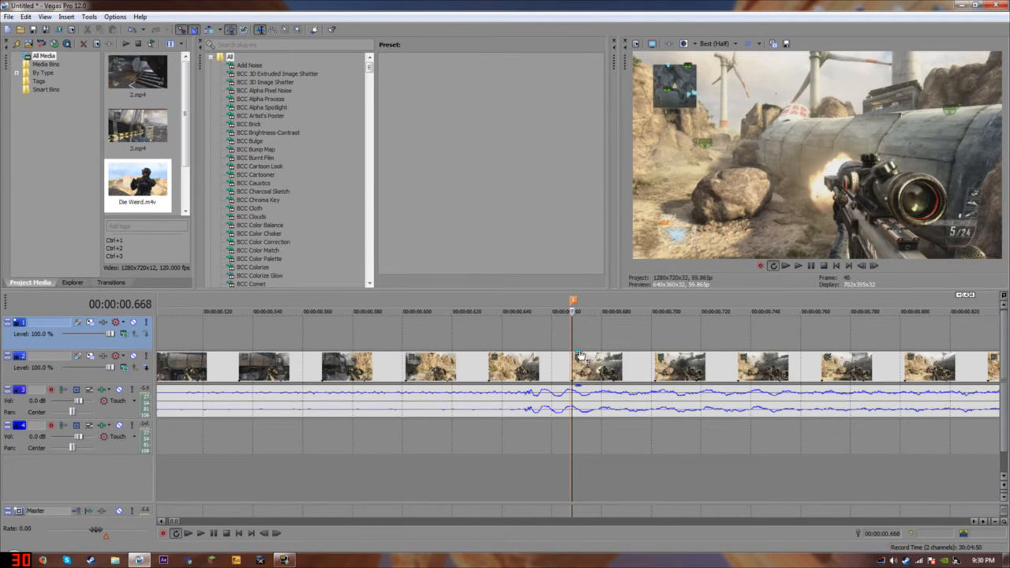
click(569, 305)
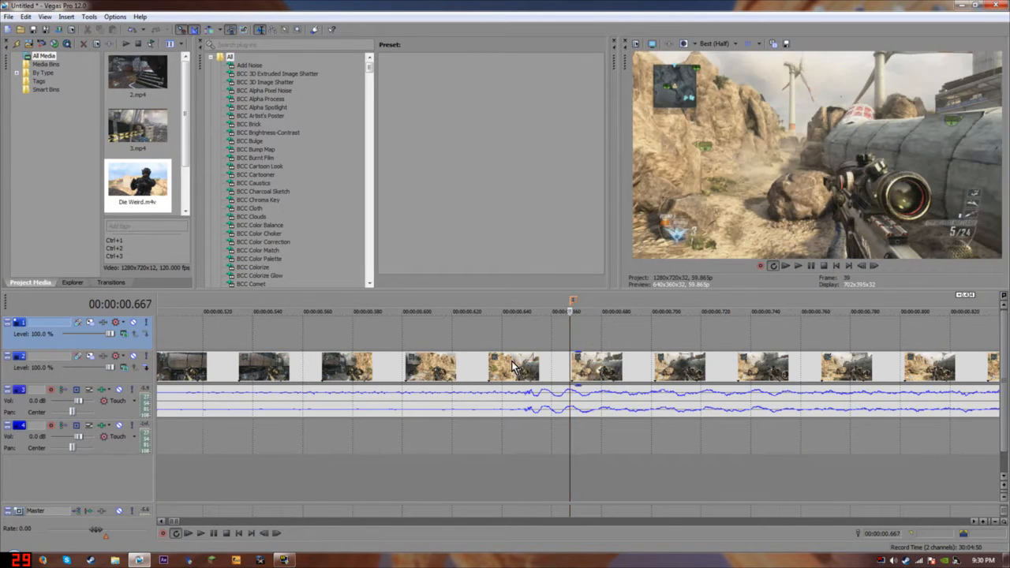
scroll(511, 367, down, 3)
click(879, 268)
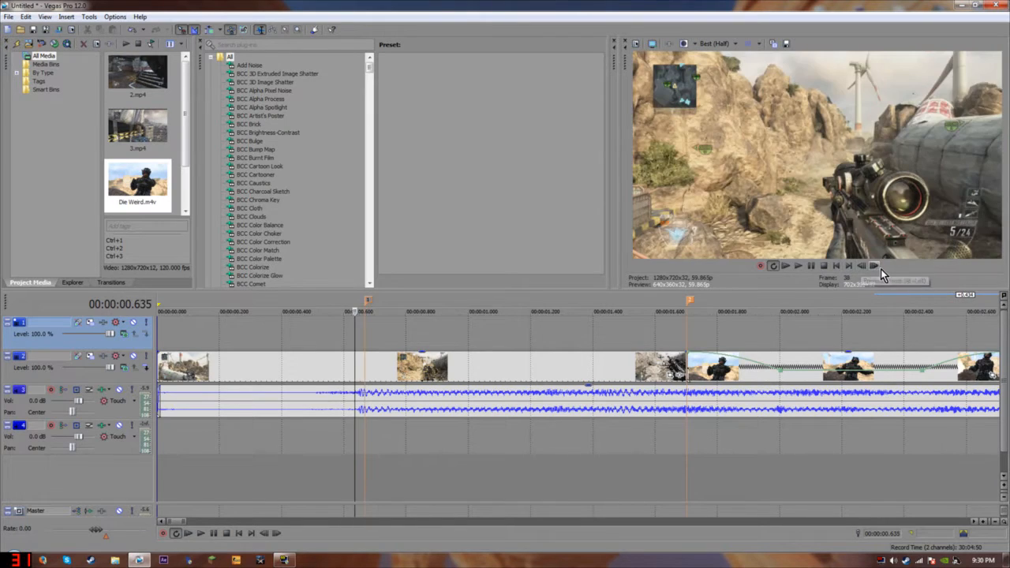
click(877, 267)
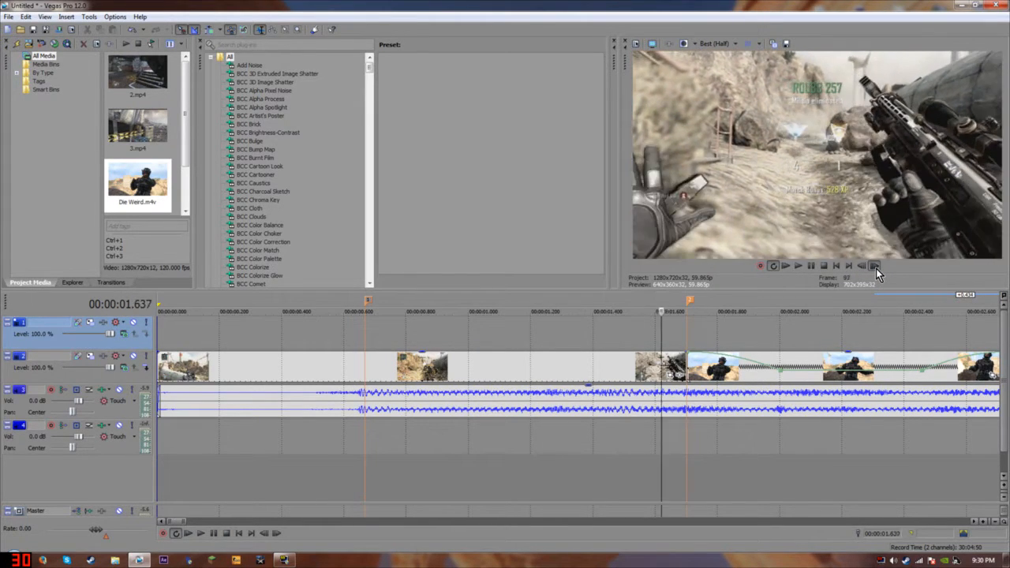
Scrub through the clip to about 2.7 s and 4.9 s, then back to 0.43 s.
scroll(827, 371, down, 3)
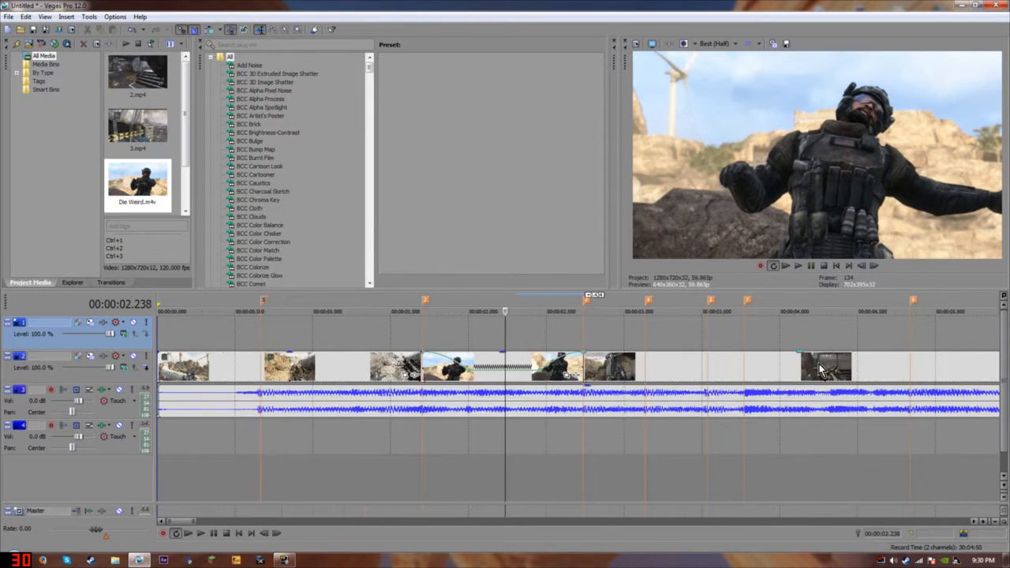
click(580, 338)
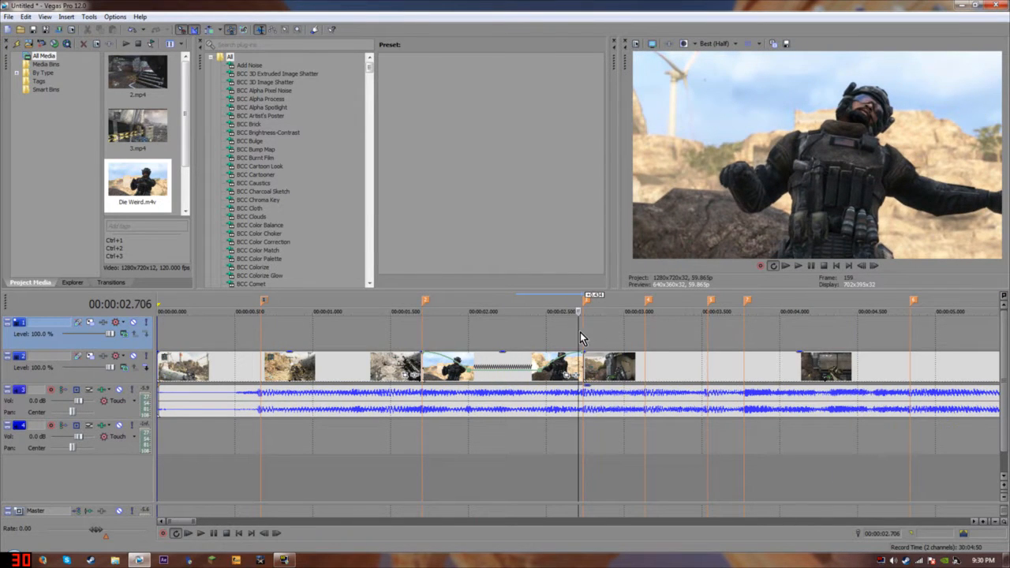
click(875, 267)
click(919, 365)
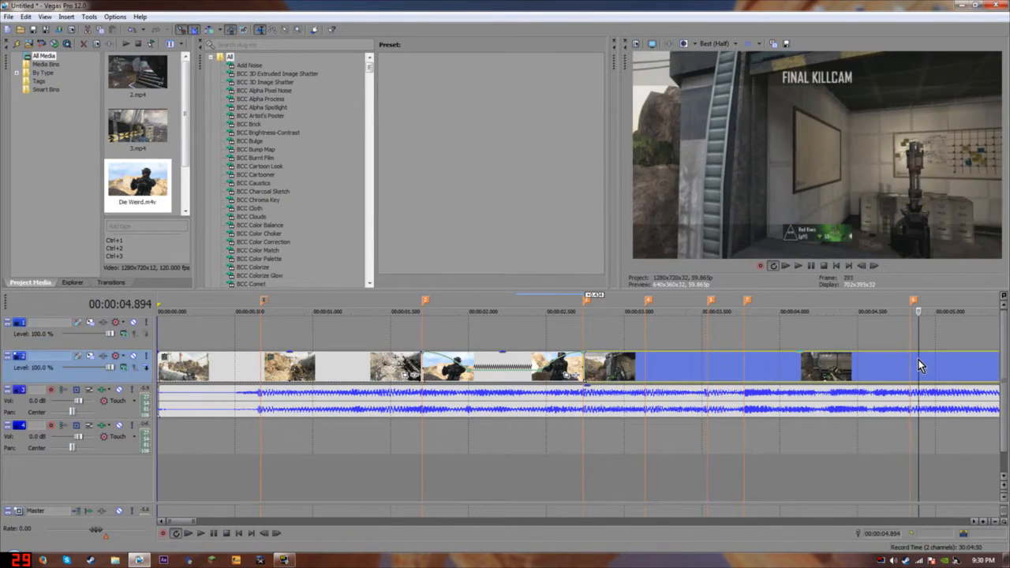
scroll(600, 367, down, 2)
scroll(407, 373, down, 2)
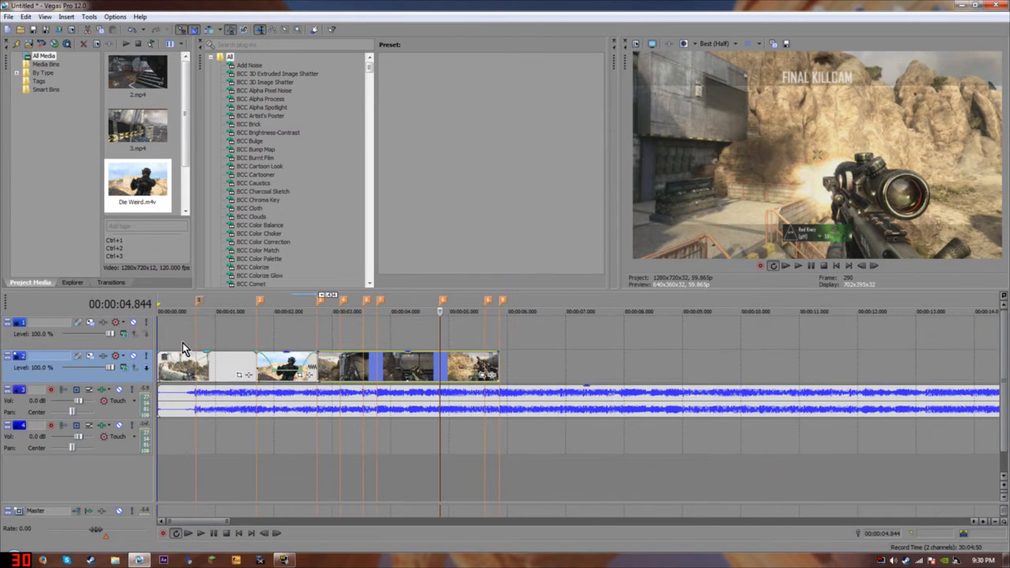
click(186, 355)
scroll(513, 380, up, 2)
scroll(443, 384, up, 2)
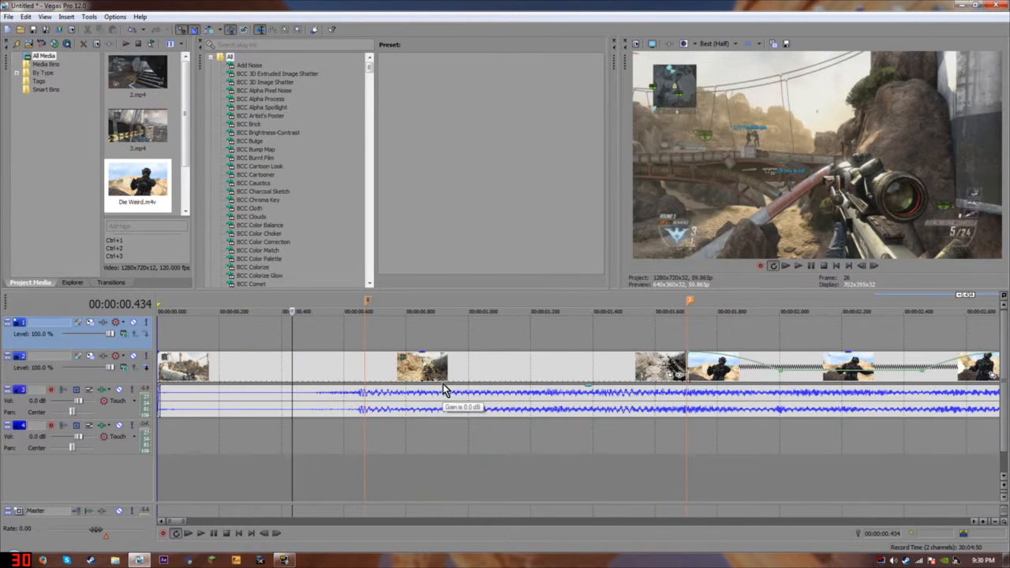
Insert a Velocity envelope on the event and drag its green line to the top.
right_click(362, 359)
mouse_move(442, 259)
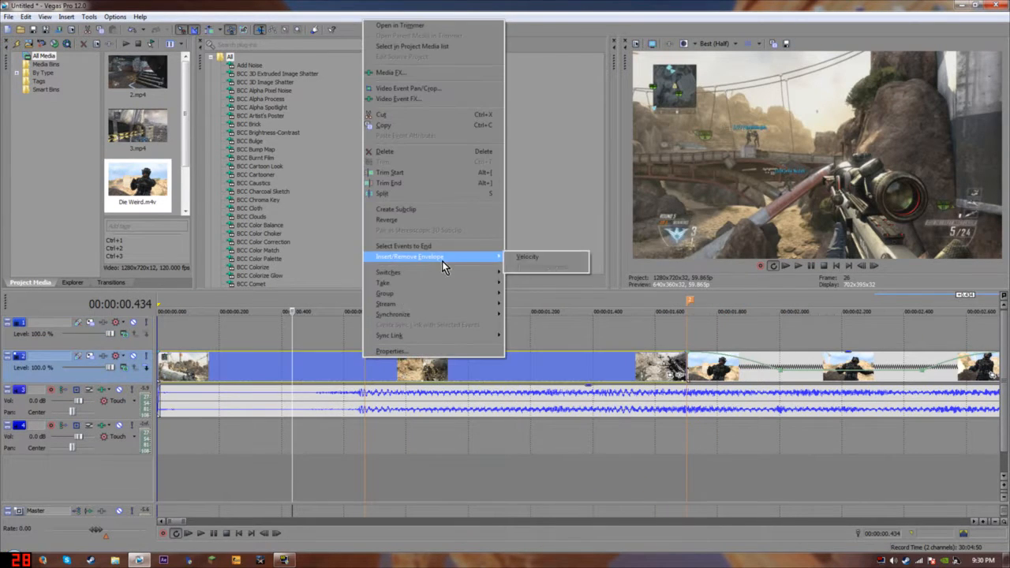
click(530, 257)
drag(357, 366, 385, 287)
click(219, 364)
scroll(328, 368, up, 4)
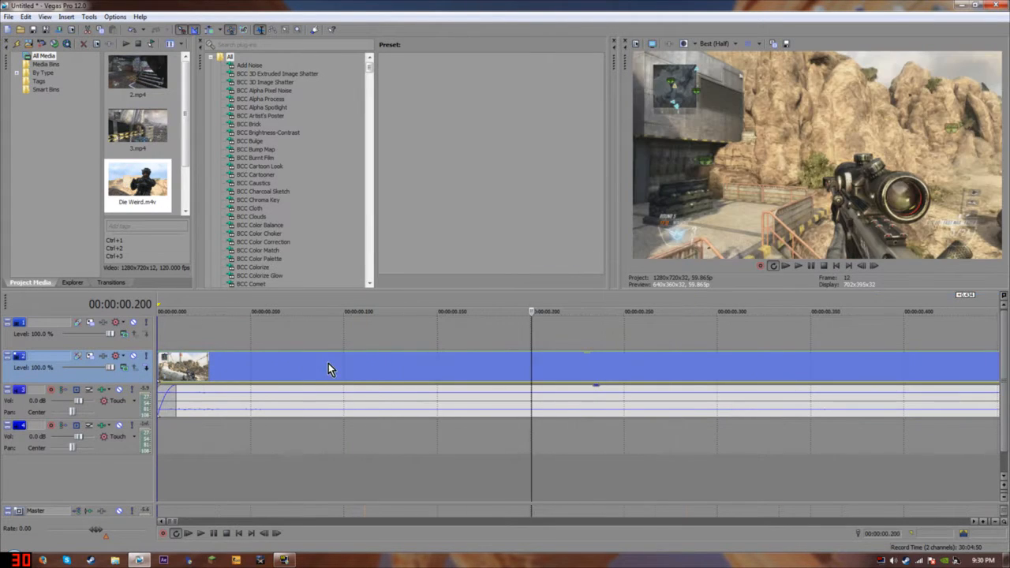
Set a point to 50% forward velocity and drag the next point up to the 0.668 s marker.
right_click(534, 352)
click(612, 185)
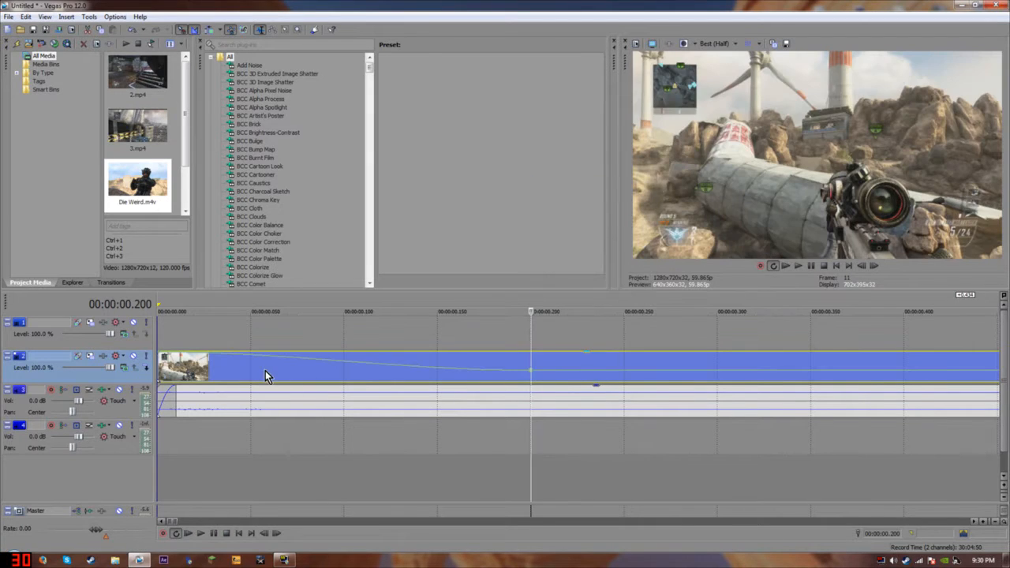
scroll(266, 377, down, 4)
click(469, 370)
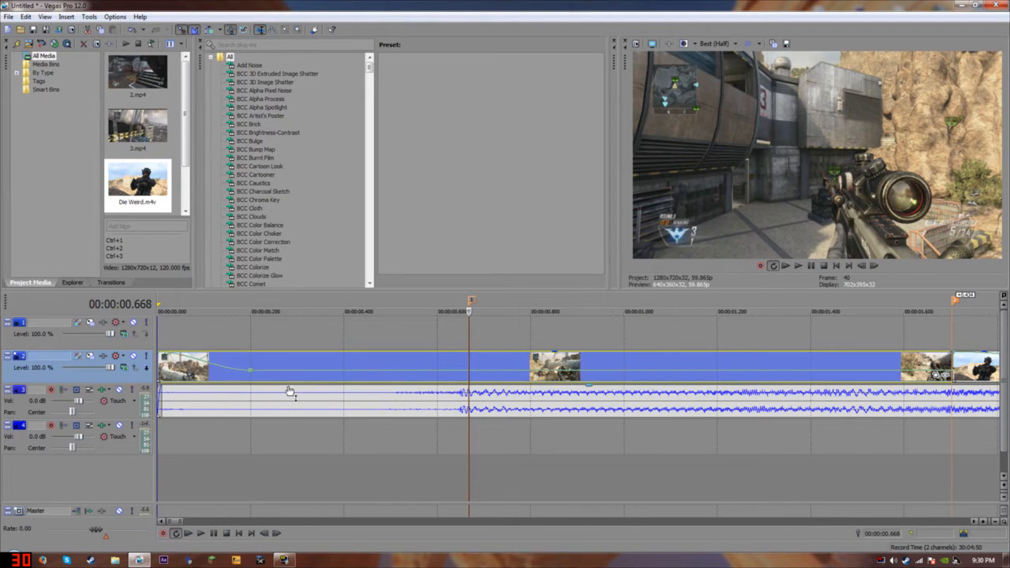
click(371, 374)
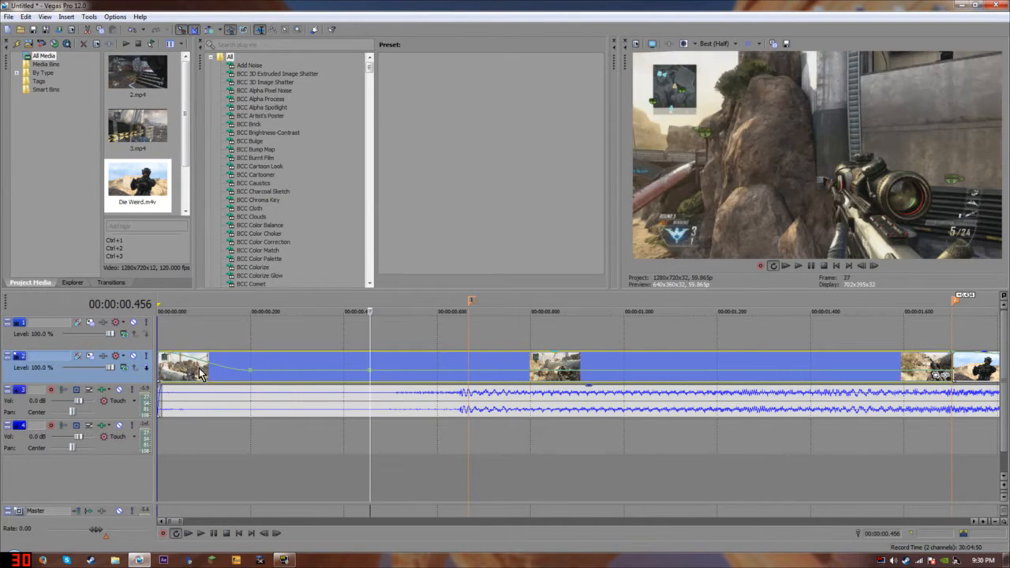
click(438, 378)
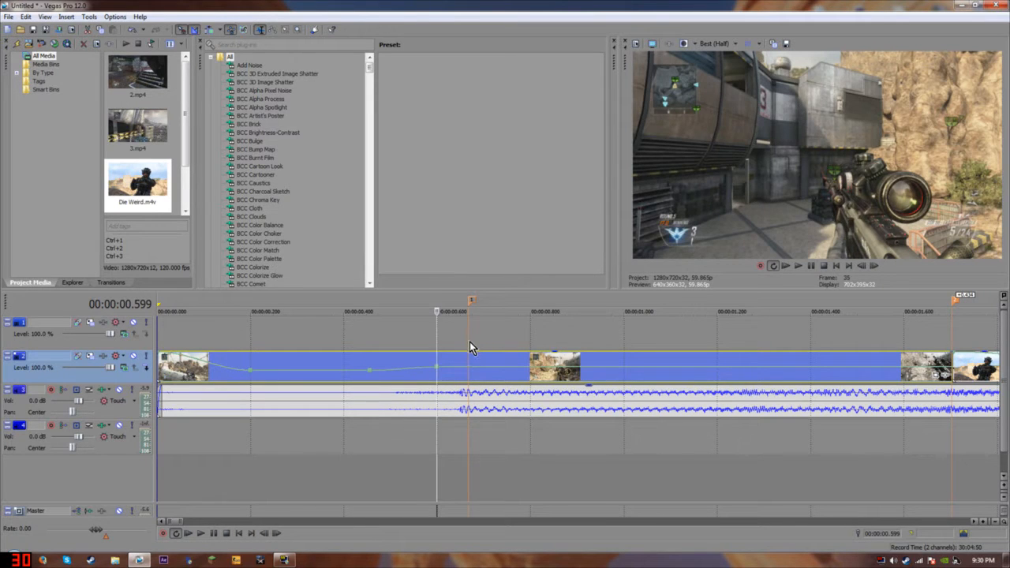
drag(438, 369, 438, 357)
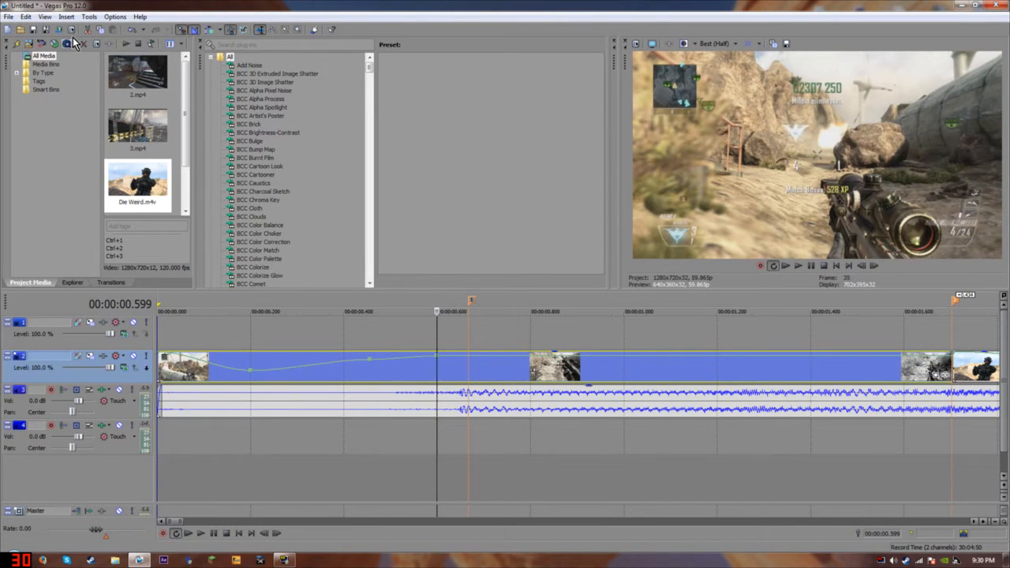
click(132, 30)
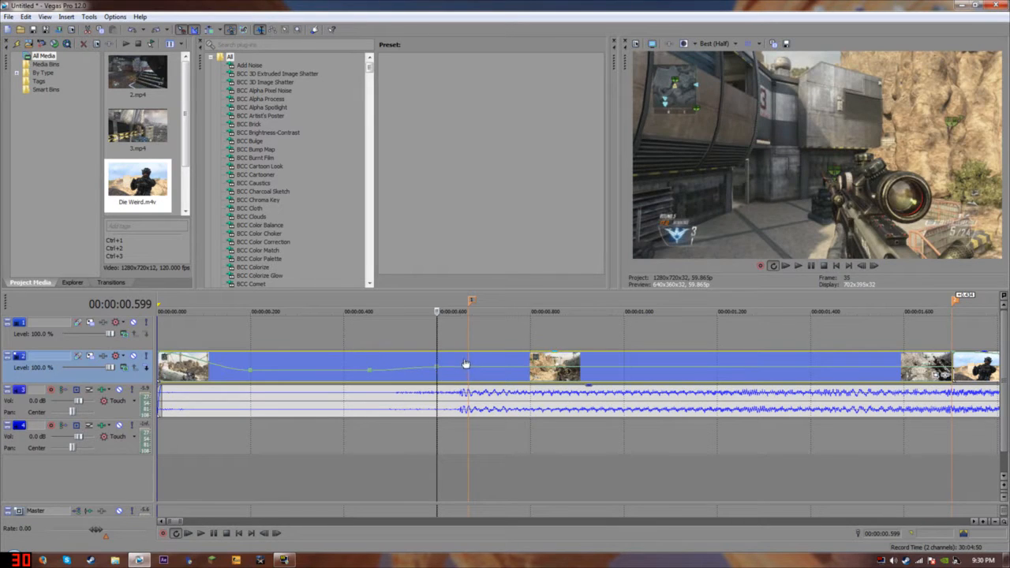
drag(438, 365, 469, 355)
click(468, 341)
Try Slow, then Linear curves on the envelope segments, settling on Fast Fade.
right_click(426, 363)
click(451, 404)
right_click(210, 357)
right_click(212, 367)
click(232, 391)
right_click(206, 365)
right_click(198, 363)
click(219, 396)
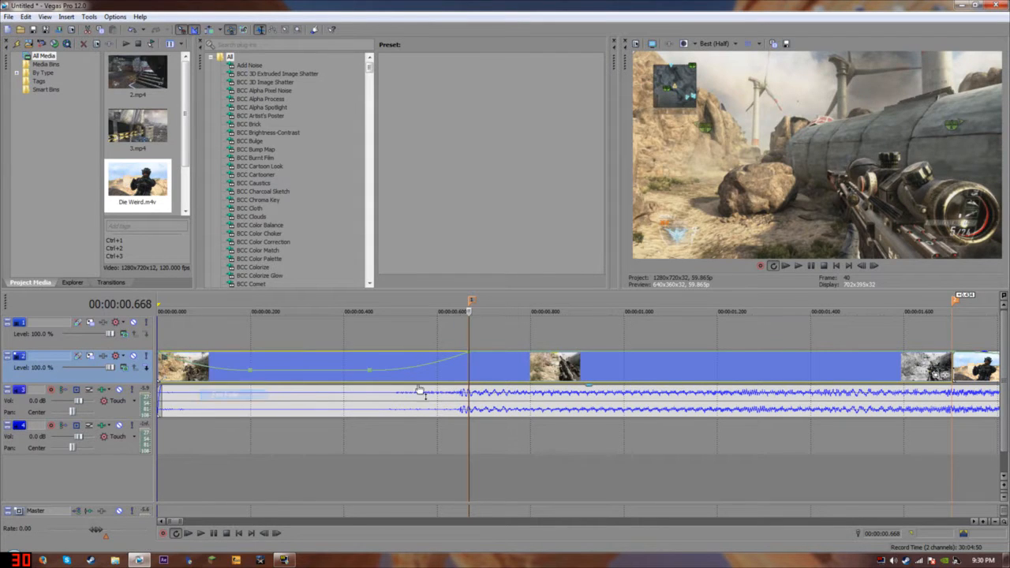
Slide the envelope point right, set it to 50% forward velocity, and make the left segment Fast Fade.
right_click(416, 374)
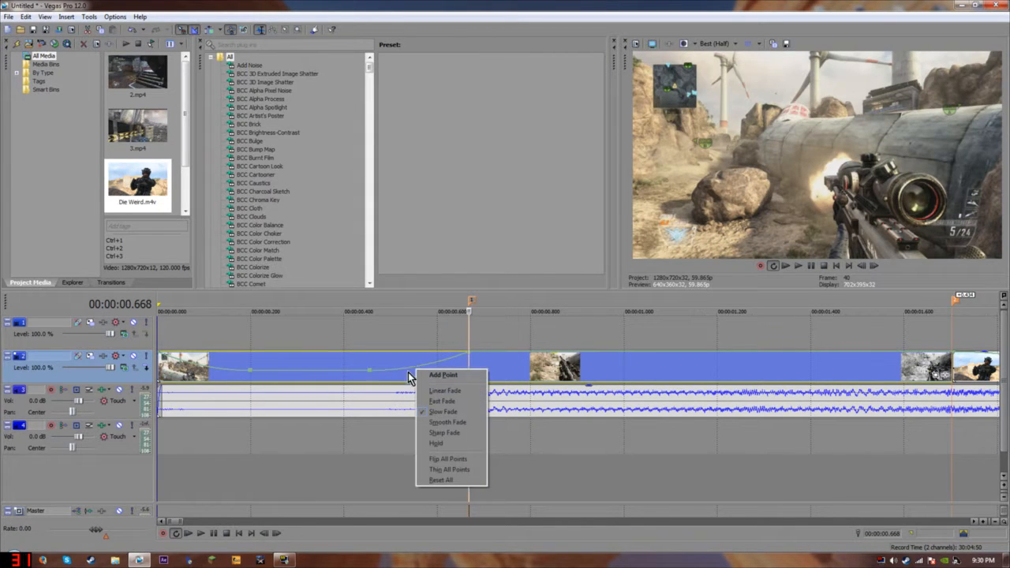
drag(371, 371, 400, 374)
right_click(399, 373)
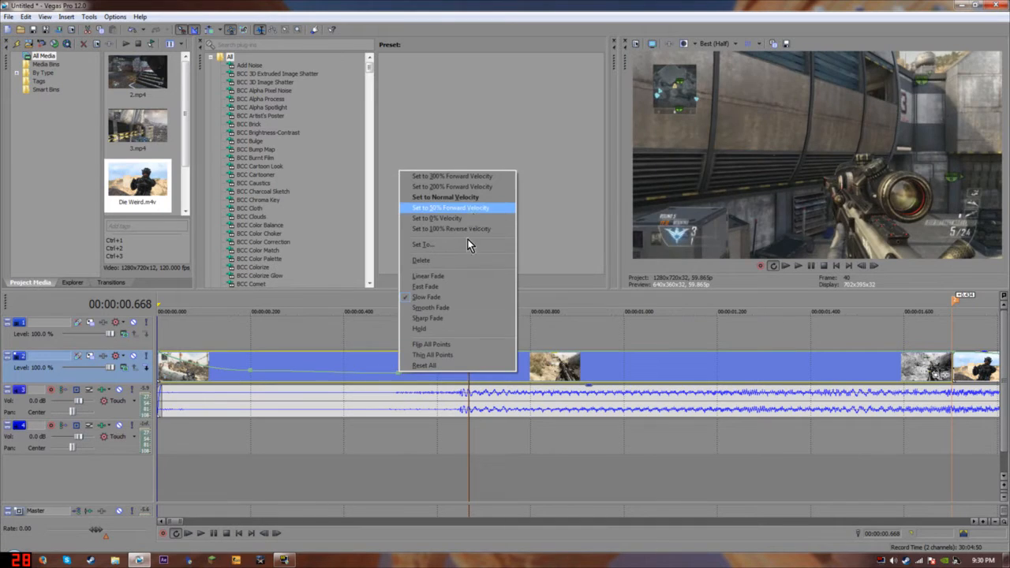
click(474, 212)
right_click(422, 376)
click(457, 413)
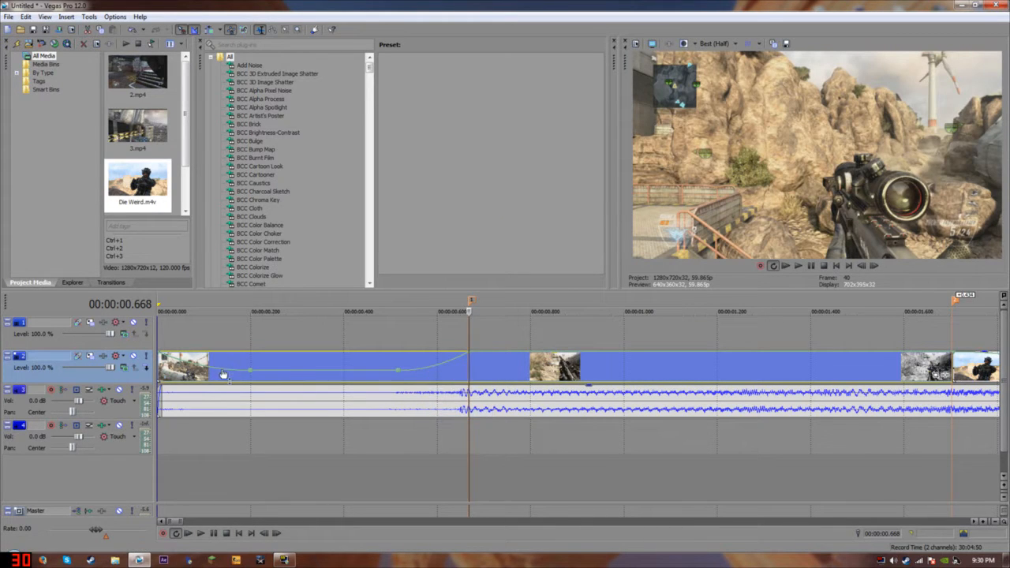
right_click(222, 370)
click(243, 403)
Set the next point to 50% forward velocity and add two points, raising the second to full speed.
scroll(550, 369, down, 2)
right_click(451, 353)
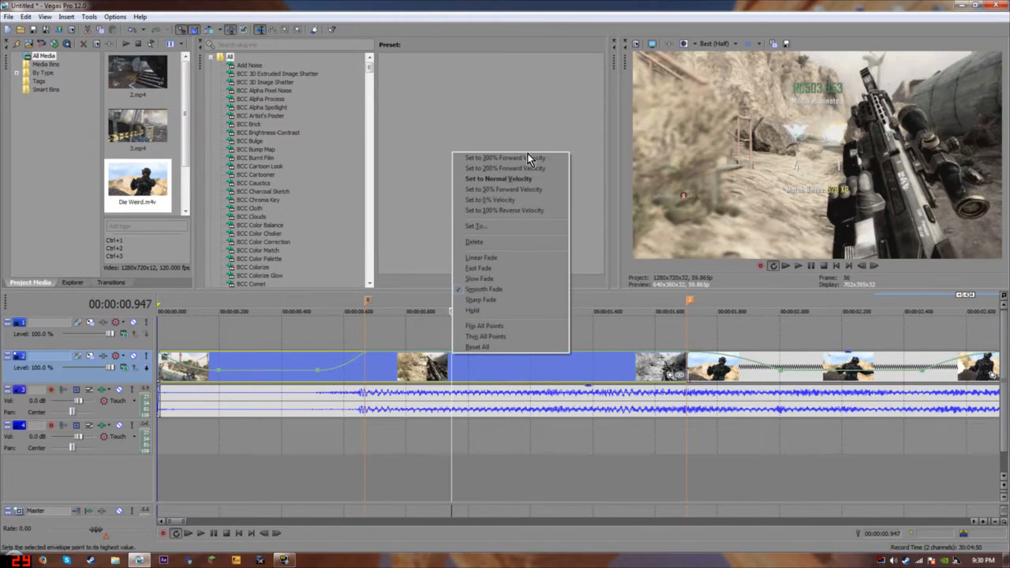
click(502, 189)
double_click(593, 371)
double_click(609, 370)
drag(609, 370, 766, 357)
Give the new ramp segments Fast Fade curves and park the playhead at 1.954 s.
right_click(629, 367)
click(649, 409)
right_click(423, 362)
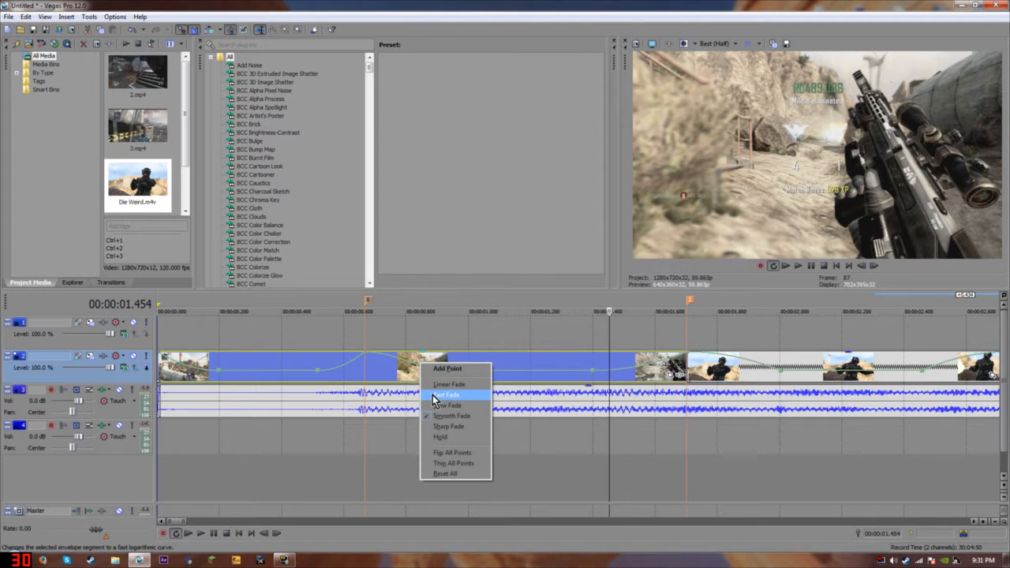
click(433, 395)
scroll(449, 388, down, 2)
click(485, 324)
scroll(485, 325, up, 2)
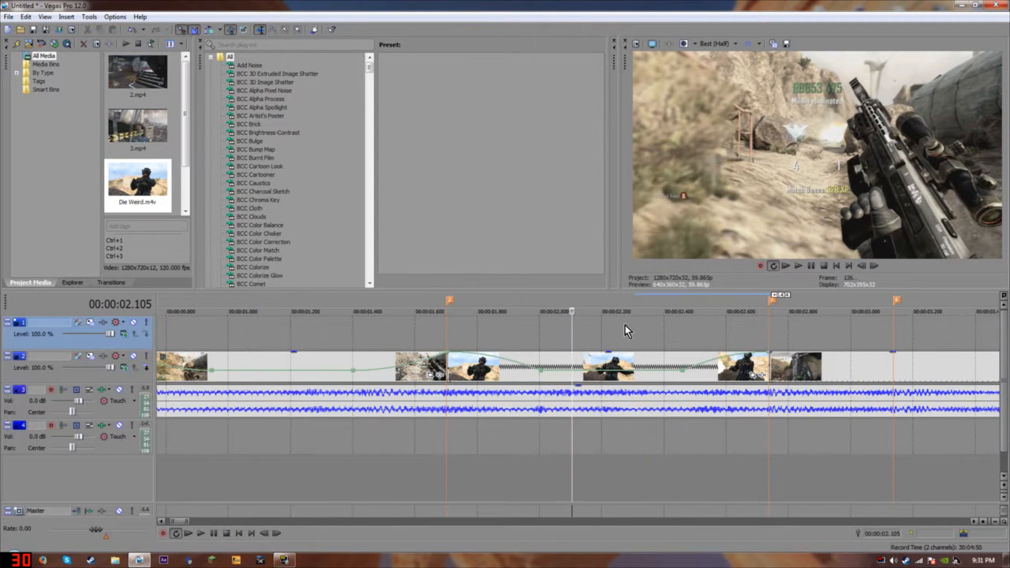
click(526, 344)
Set the event's Playback rate to 2.000 in its Properties.
right_click(560, 368)
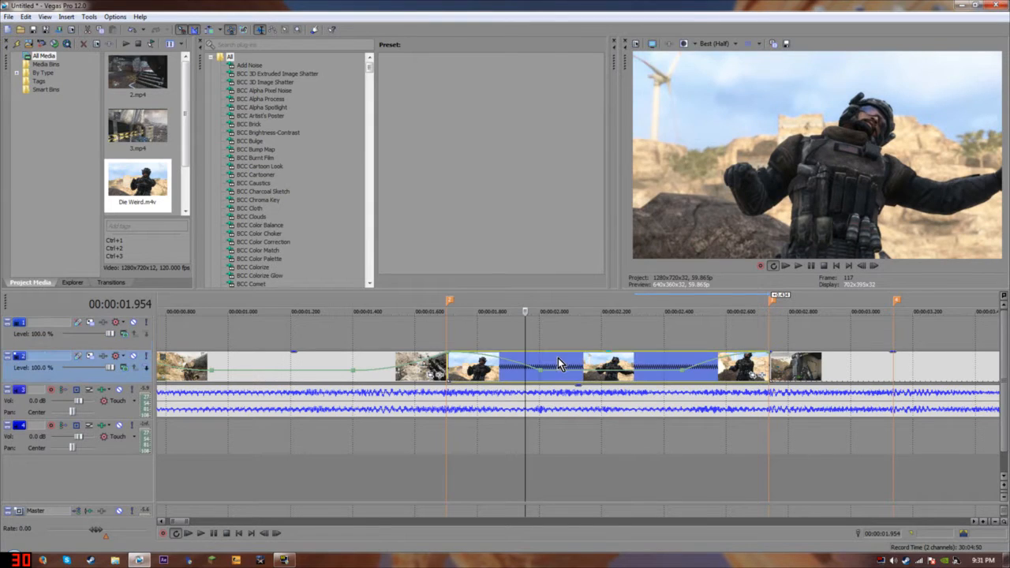
click(594, 352)
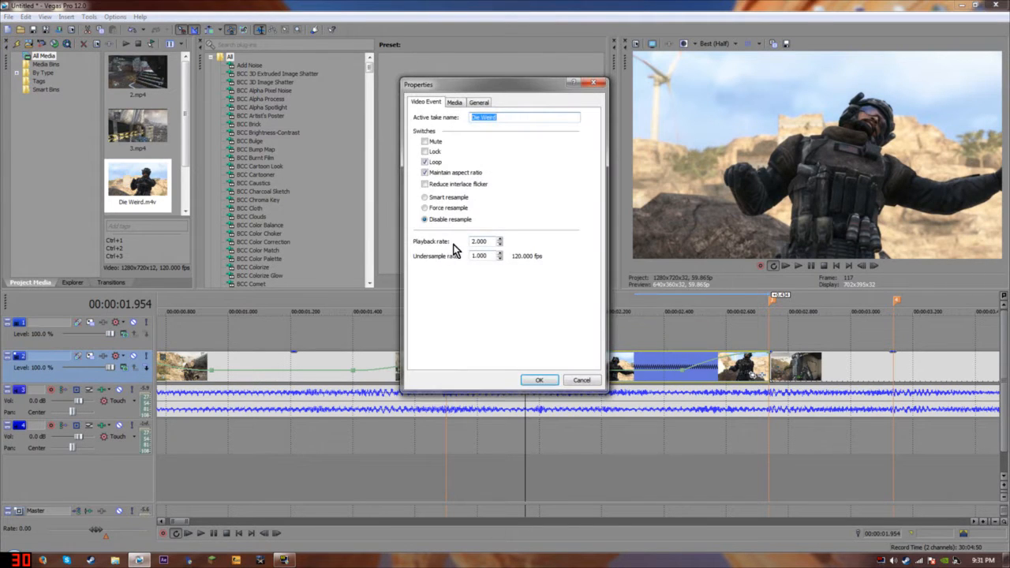
click(537, 382)
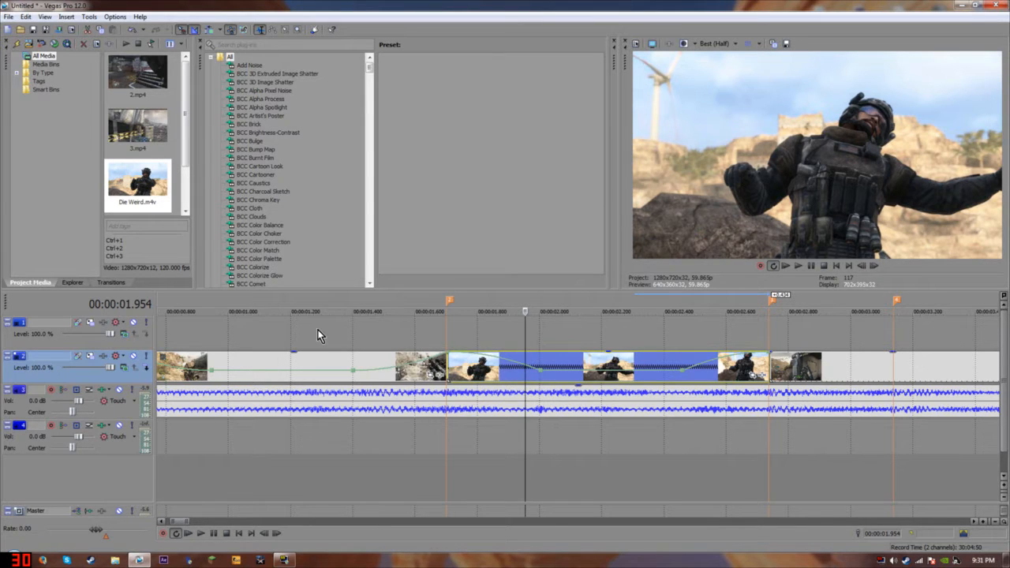
Give the velocity envelope segment a Slow Fade curve.
scroll(332, 379, down, 2)
scroll(359, 359, down, 2)
scroll(474, 371, up, 3)
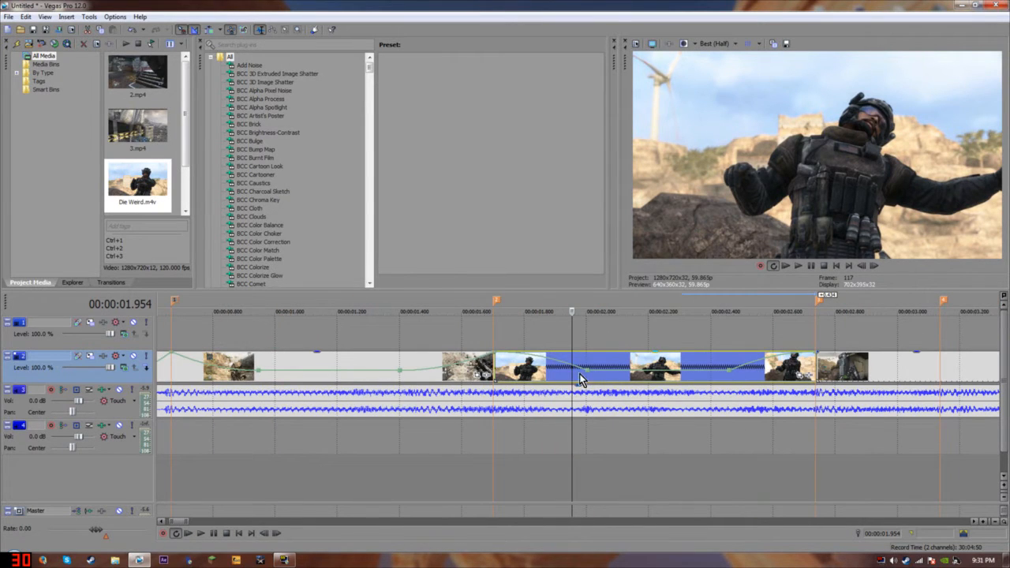
right_click(570, 371)
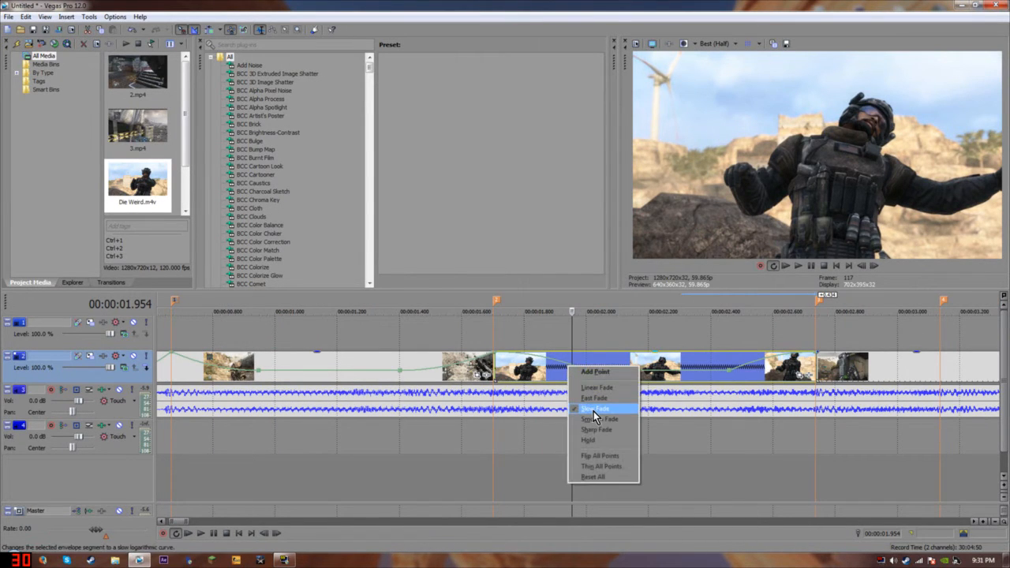
click(593, 410)
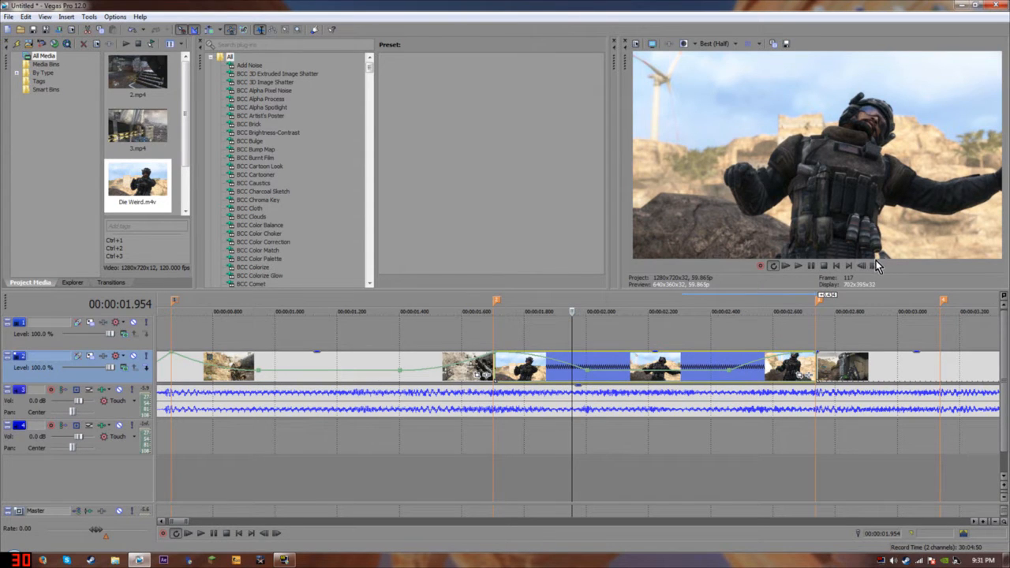
Deselect the clip and step the preview forward to frame 164.
scroll(681, 384, down, 2)
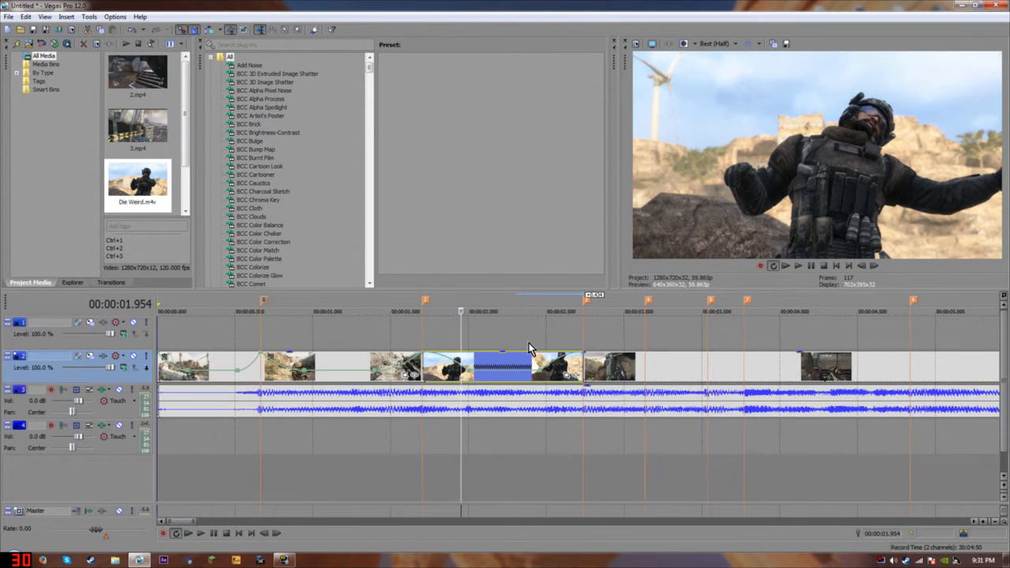
scroll(511, 350, down, 2)
scroll(511, 351, up, 3)
click(694, 342)
click(873, 268)
click(873, 267)
click(873, 268)
click(873, 269)
click(873, 269)
click(872, 270)
click(873, 269)
scroll(730, 368, down, 3)
scroll(695, 371, up, 1)
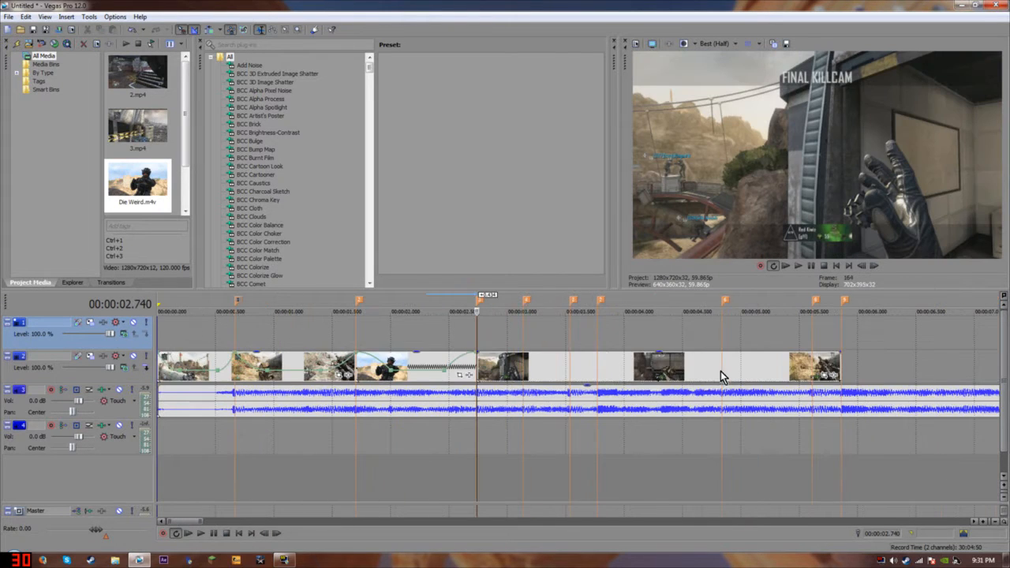
Insert a Velocity envelope on the later video event.
right_click(576, 368)
mouse_move(663, 268)
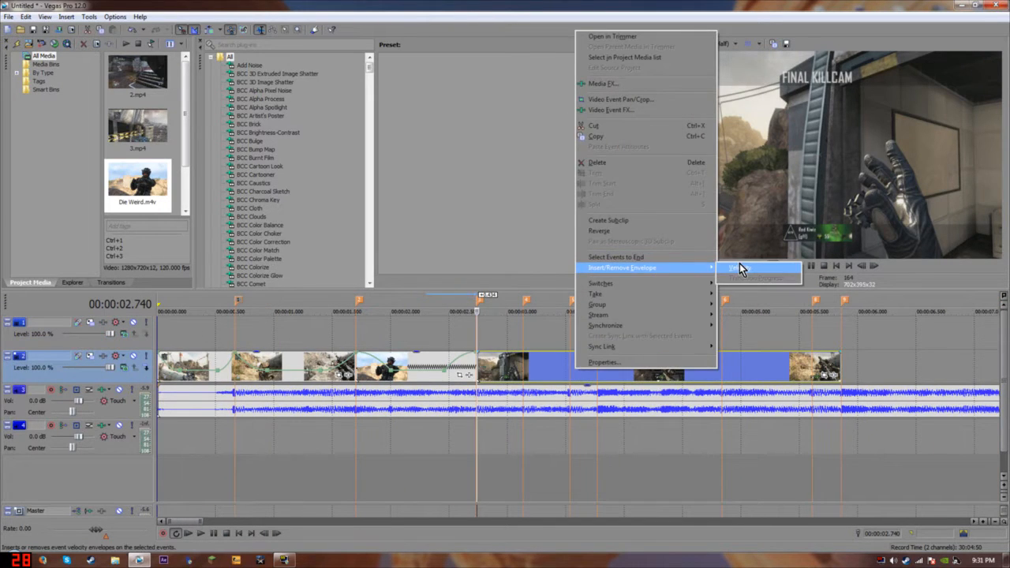
click(740, 266)
scroll(599, 404, up, 2)
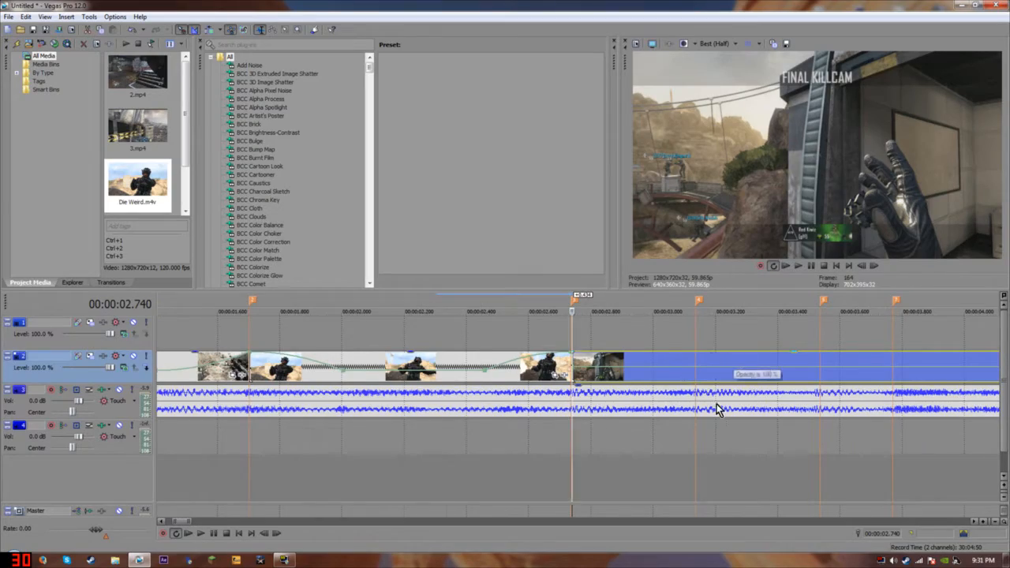
scroll(717, 408, down, 1)
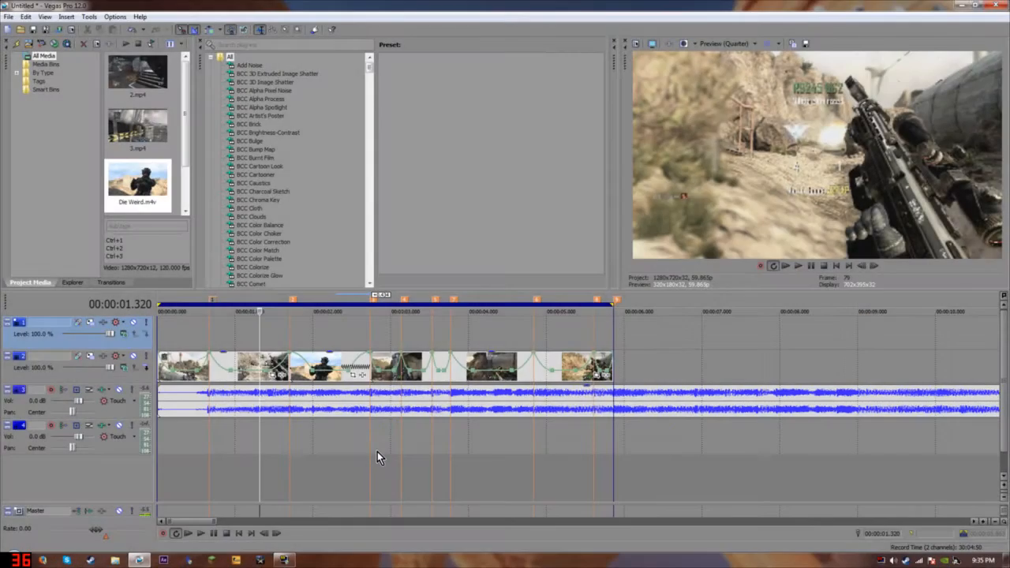
scroll(589, 447, up, 1)
Check the envelope at 2.890 s, then select the whole edit with W.
click(495, 437)
scroll(750, 462, up, 1)
scroll(395, 386, down, 3)
scroll(382, 391, up, 2)
scroll(213, 389, down, 2)
scroll(592, 436, up, 2)
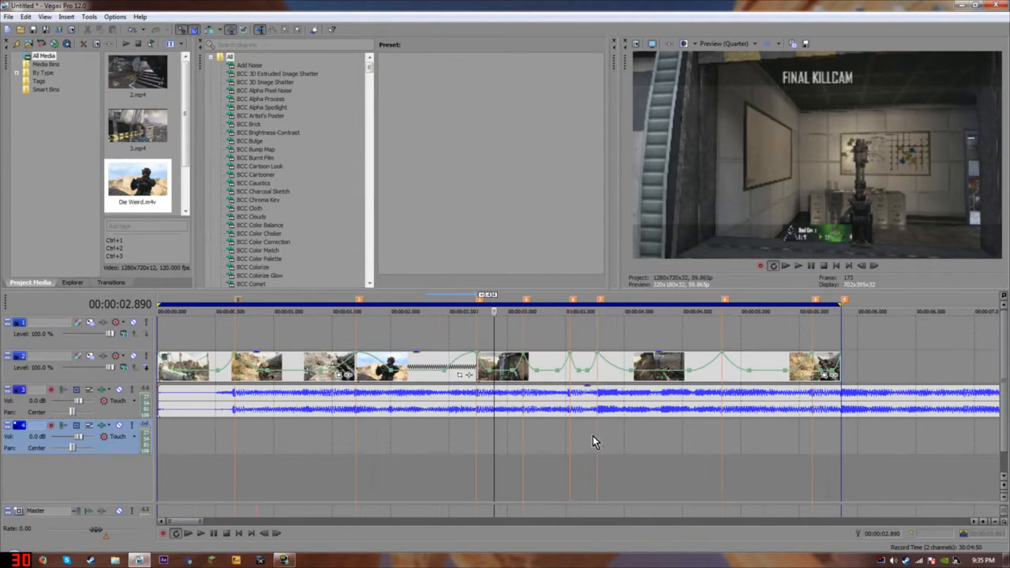
scroll(682, 411, up, 2)
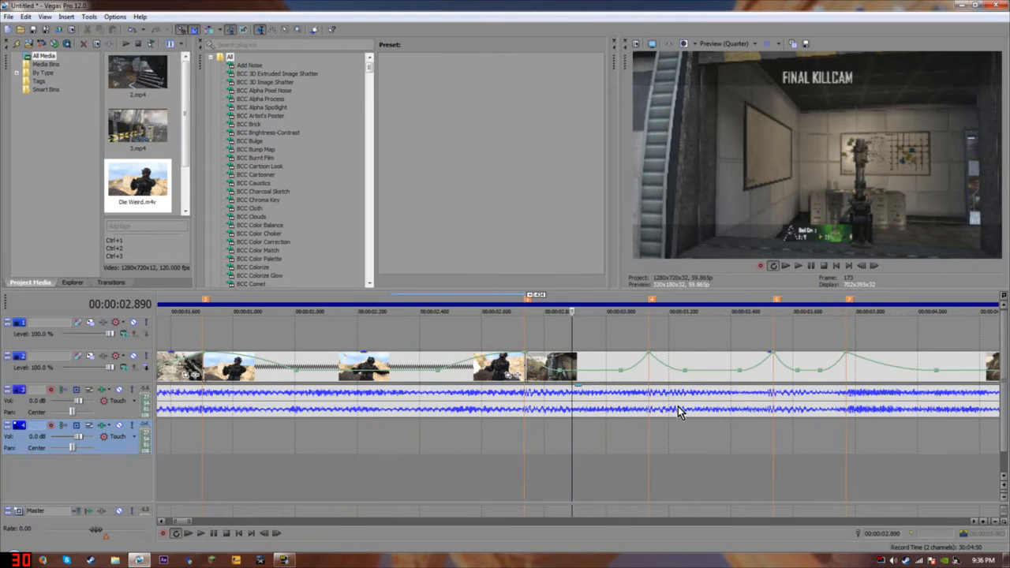
scroll(701, 390, down, 2)
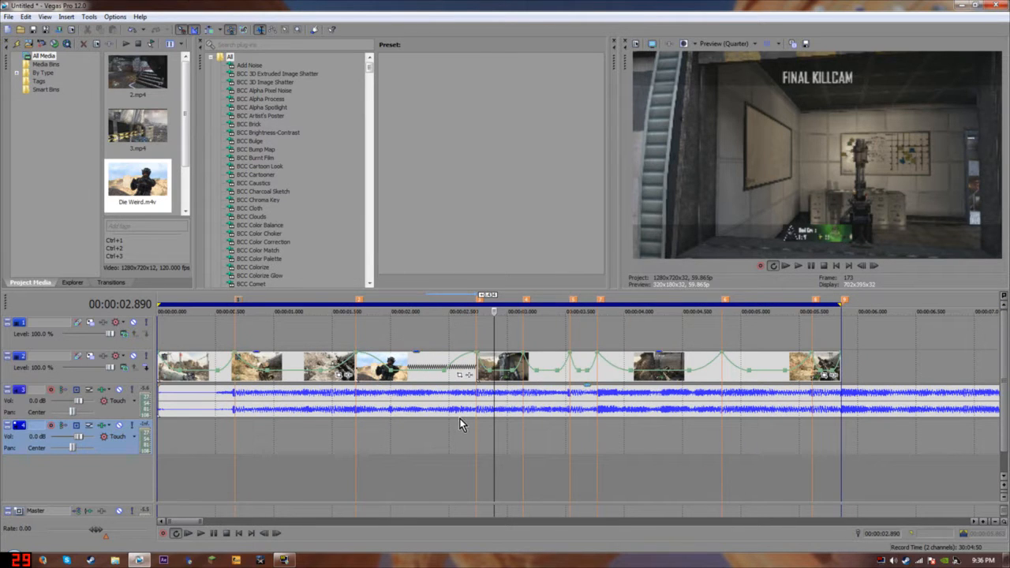
scroll(461, 419, down, 1)
key(w)
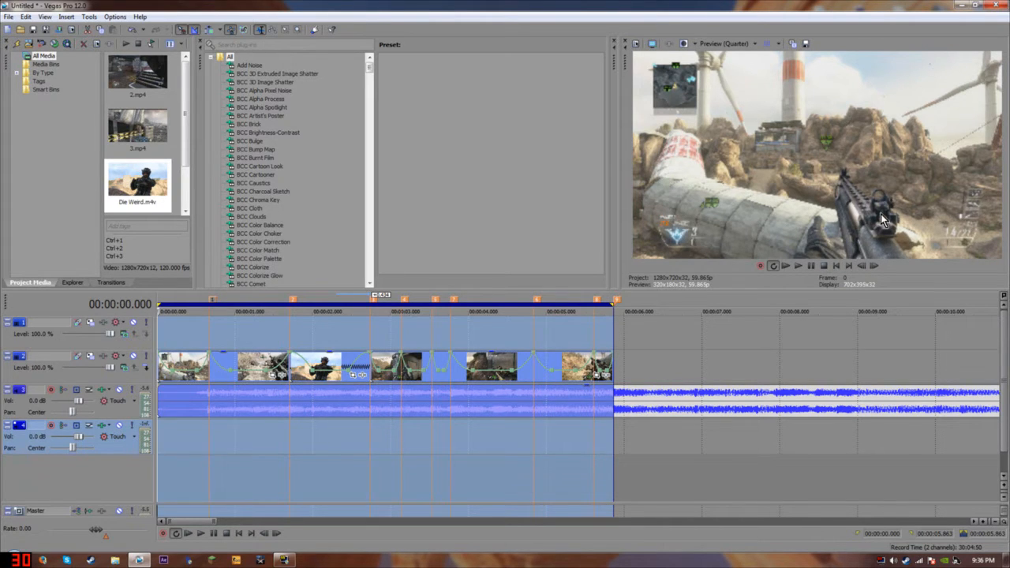
Play back the edit, check frames at 0.601 s and 1.437 s, and open Preview Quality.
key(space)
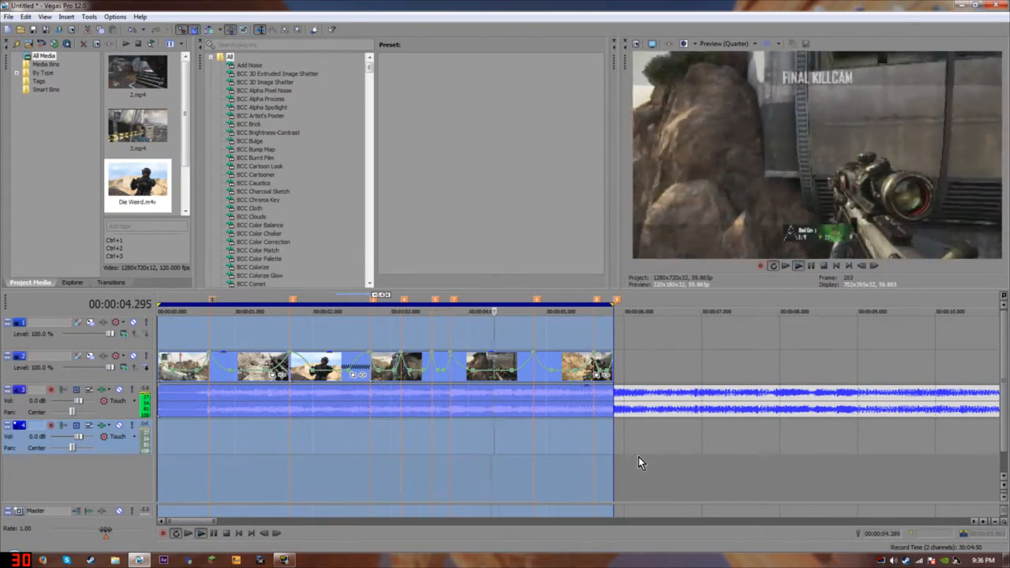
click(814, 263)
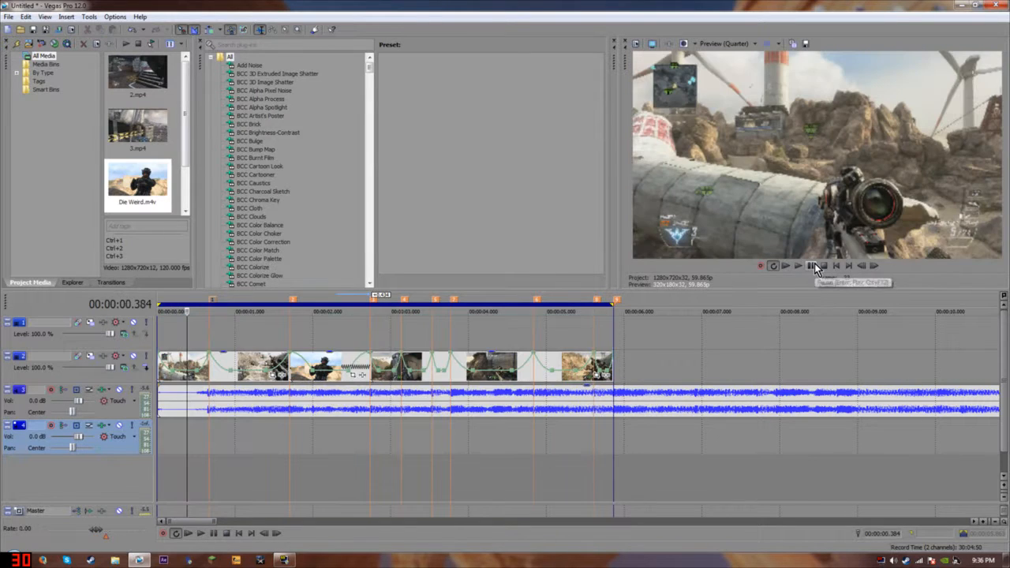
click(205, 330)
scroll(374, 384, up, 4)
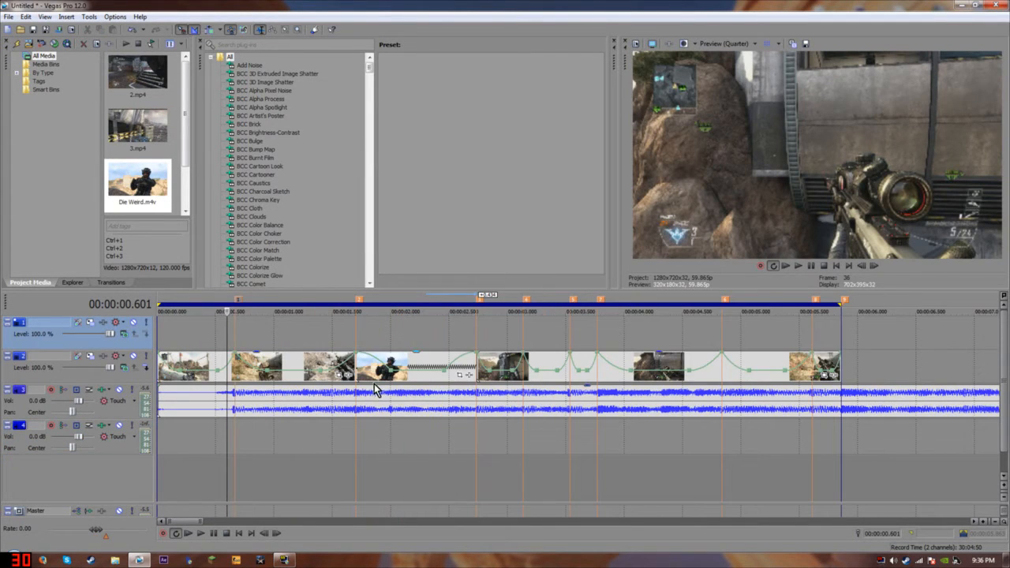
scroll(464, 359, down, 2)
click(325, 345)
click(710, 44)
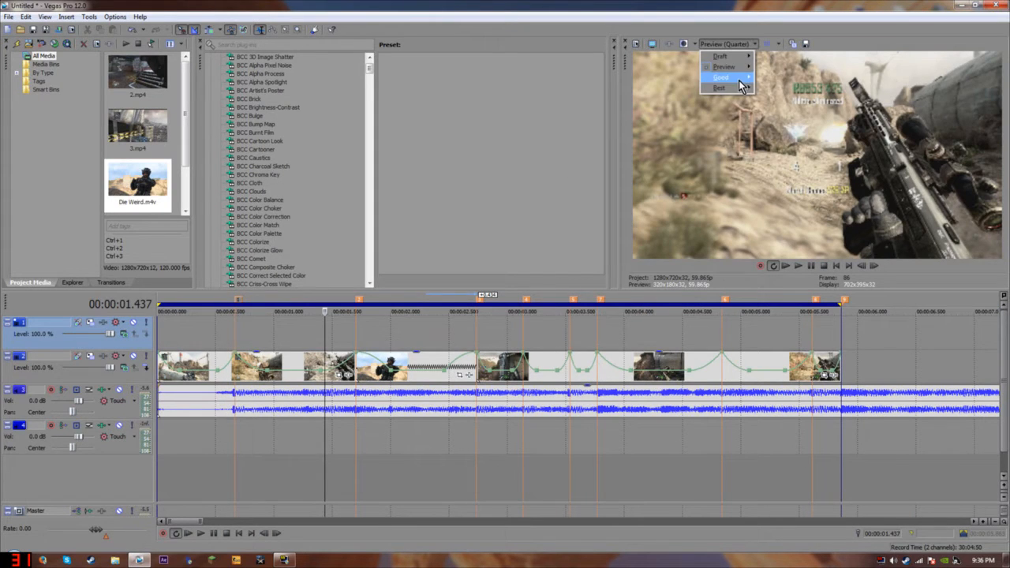
Set the preview quality to Best (Full).
mouse_move(720, 88)
click(774, 88)
click(750, 44)
click(759, 101)
Drag the Magic Bullet Looks preset from Video FX onto video track 2's header.
scroll(297, 210, down, 20)
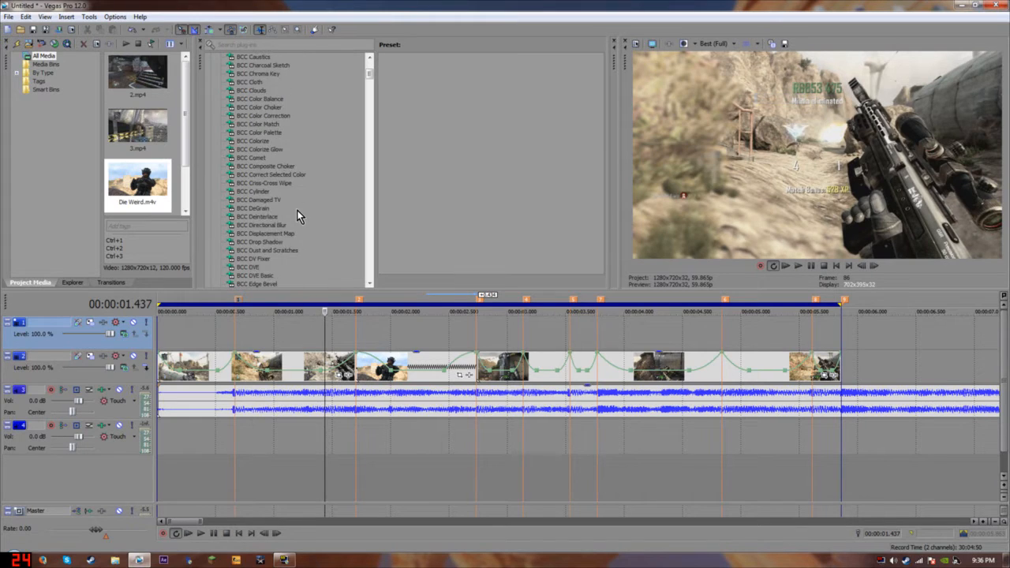
scroll(300, 215, down, 15)
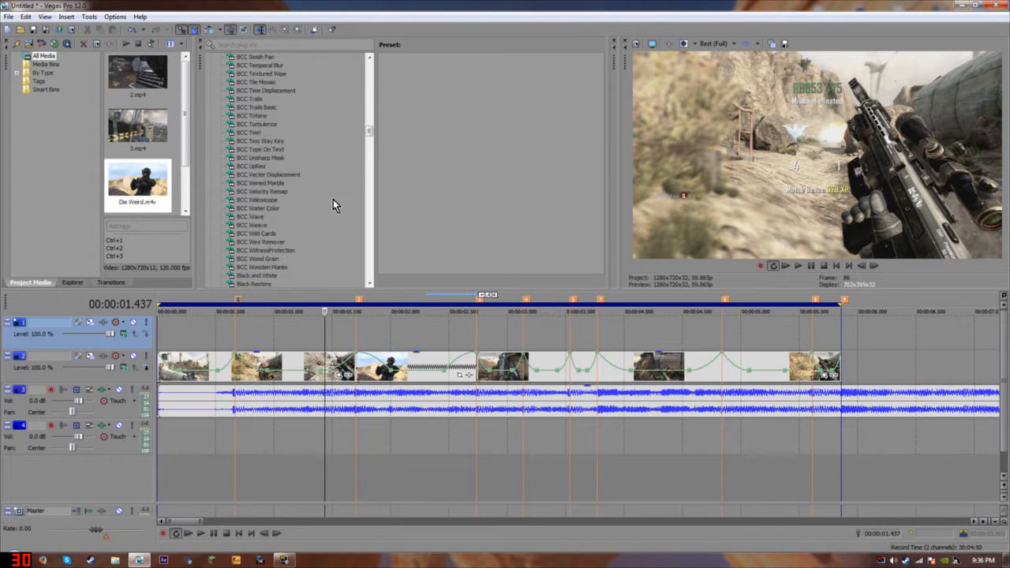
click(268, 217)
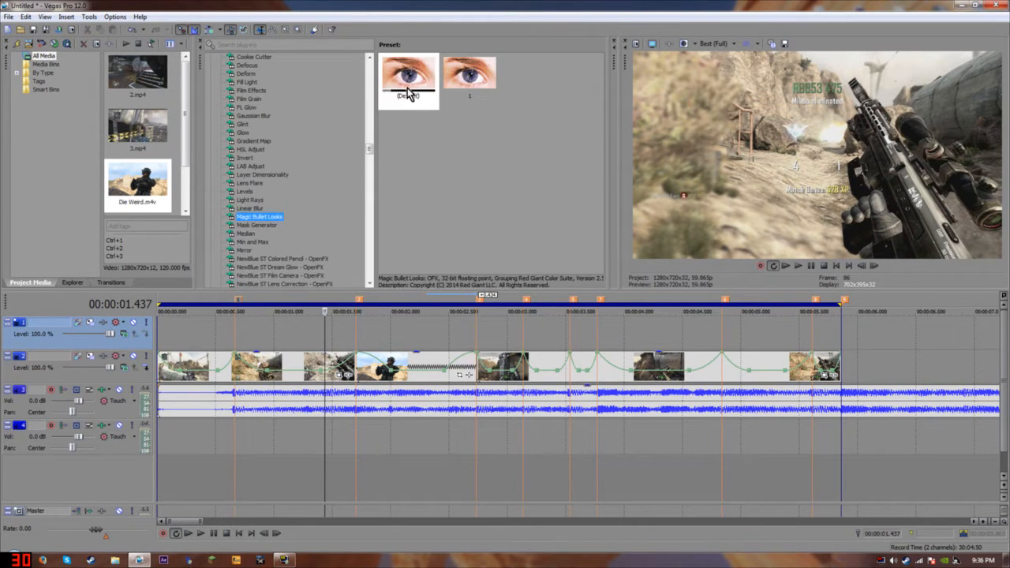
drag(140, 213, 79, 361)
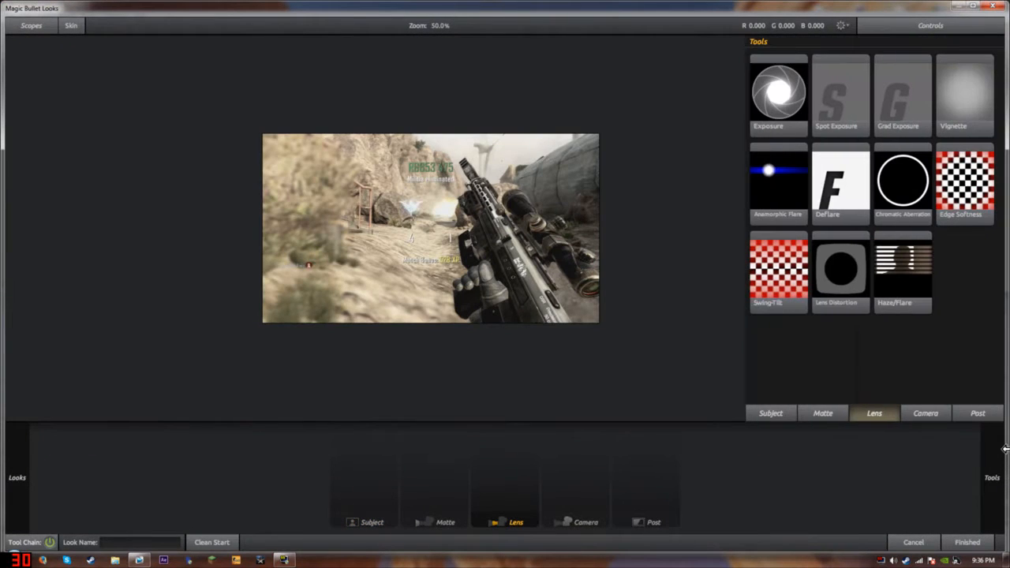
Add a Curves tool to the Post stage with contrast 2 and midtones 0.5.
click(785, 412)
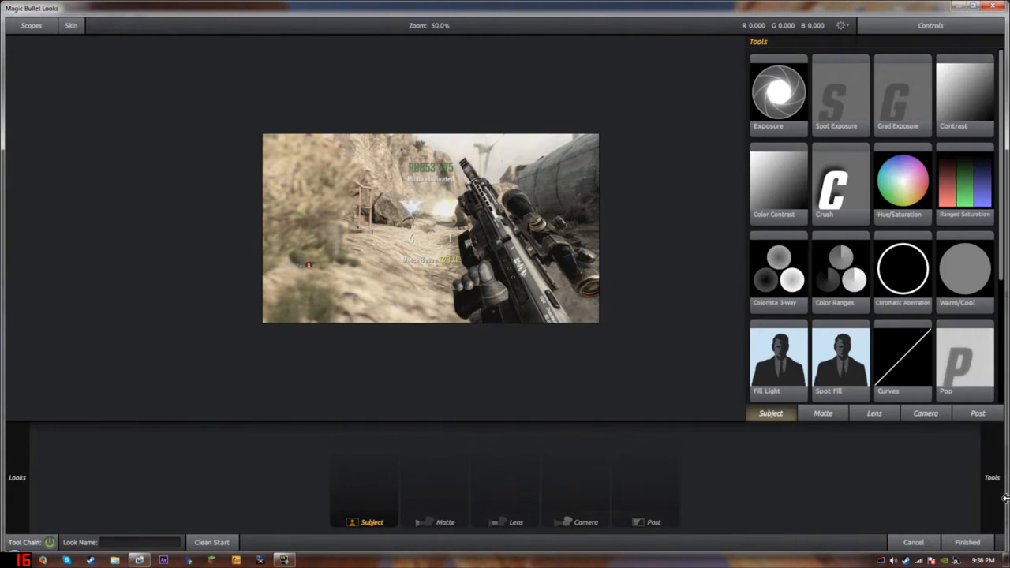
click(978, 416)
drag(940, 403, 651, 478)
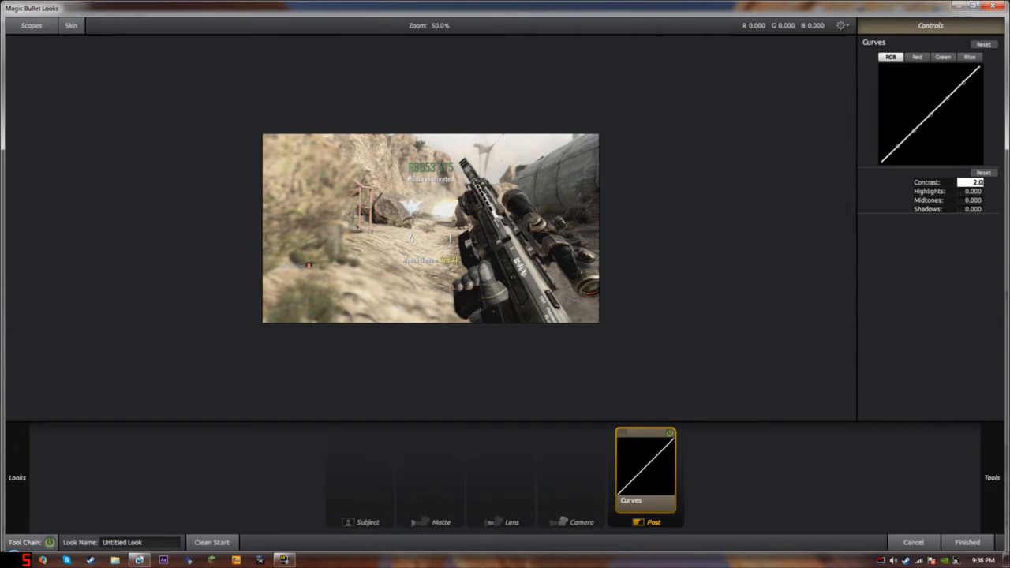
key(Return)
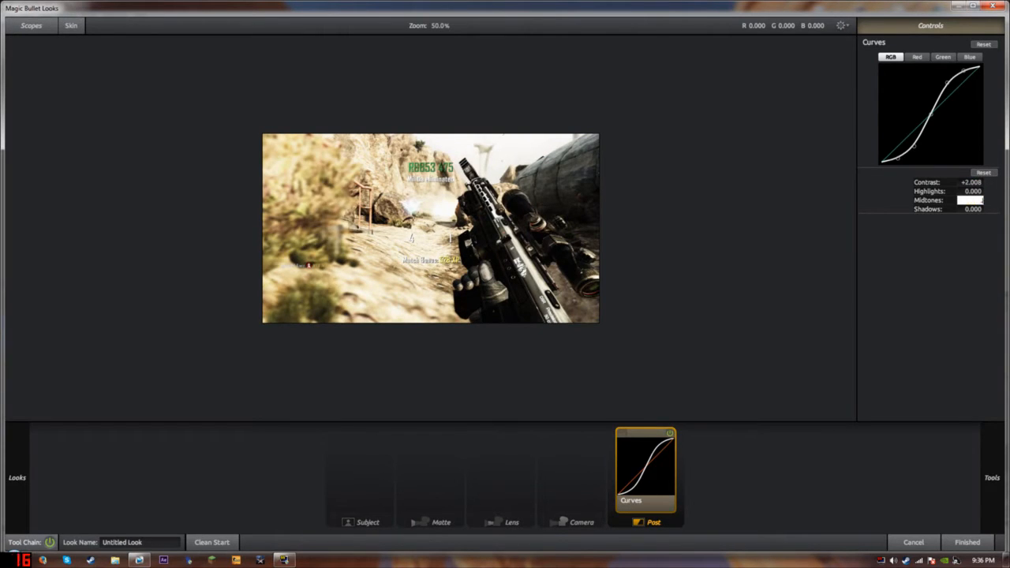
key(Return)
Add Auto Shoulder after Curves in the Post stage.
mouse_move(998, 481)
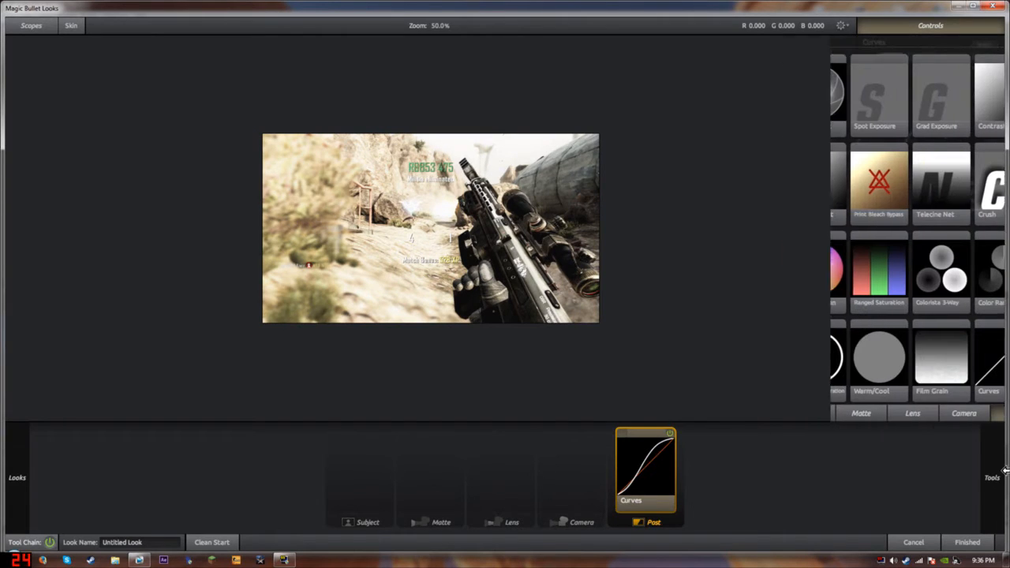
scroll(939, 387, down, 5)
drag(841, 316, 679, 470)
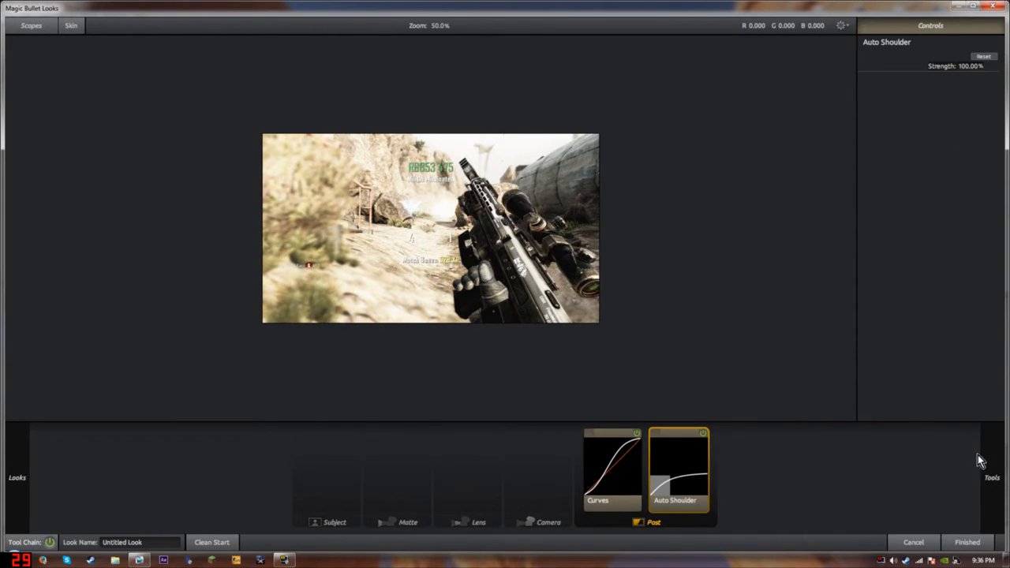
click(298, 468)
Add Hue/Saturation and Spot Exposure to the Subject stage, stretching the spot into a wide, taller ellipse.
mouse_move(1003, 481)
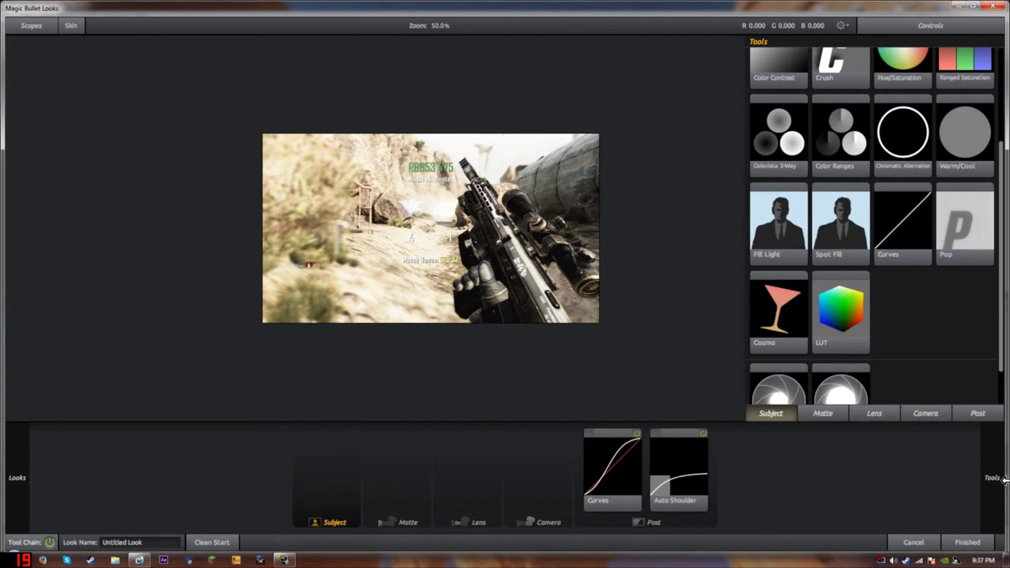
scroll(907, 133, up, 1)
drag(892, 167, 339, 465)
mouse_move(986, 467)
scroll(929, 295, up, 1)
drag(846, 97, 341, 461)
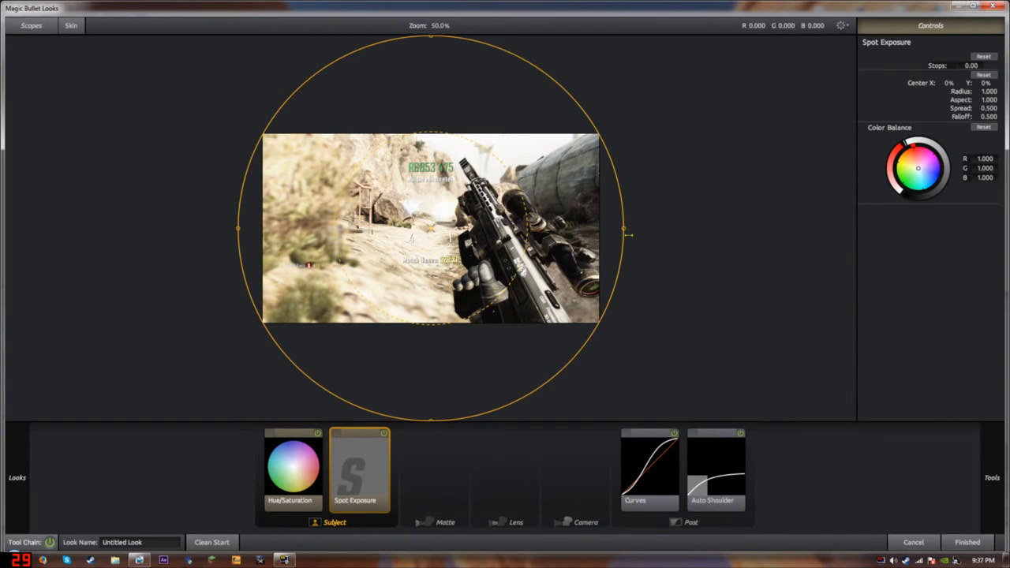
drag(625, 230, 938, 239)
scroll(483, 119, down, 3)
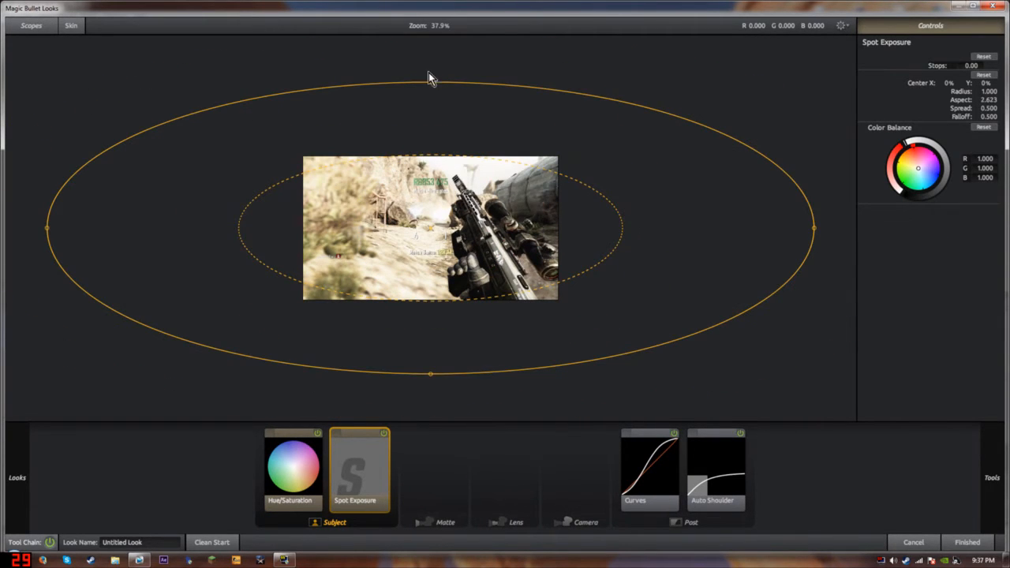
drag(433, 57, 430, 45)
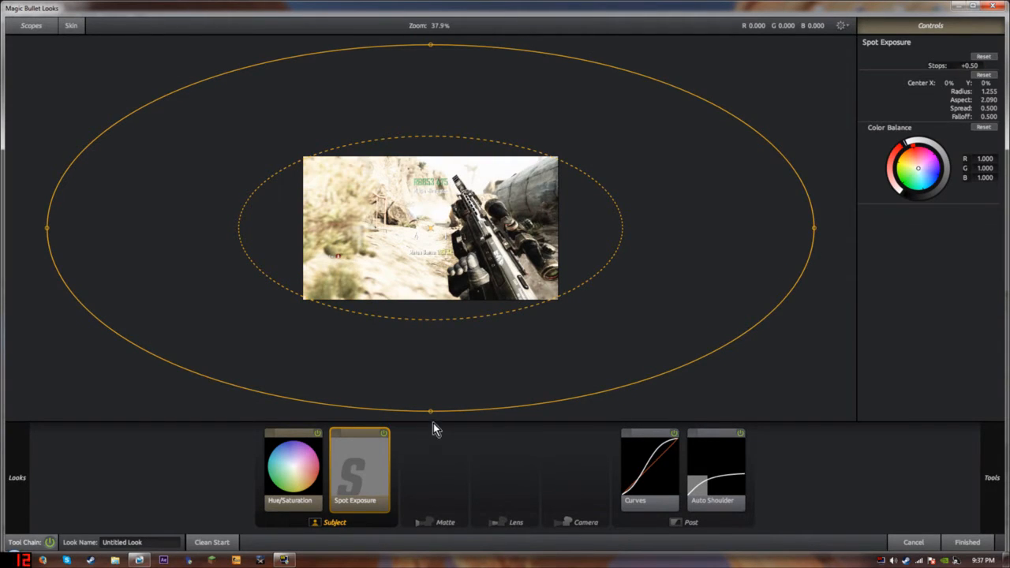
Set the Hue/Saturation saturation to 65%.
click(293, 459)
click(919, 99)
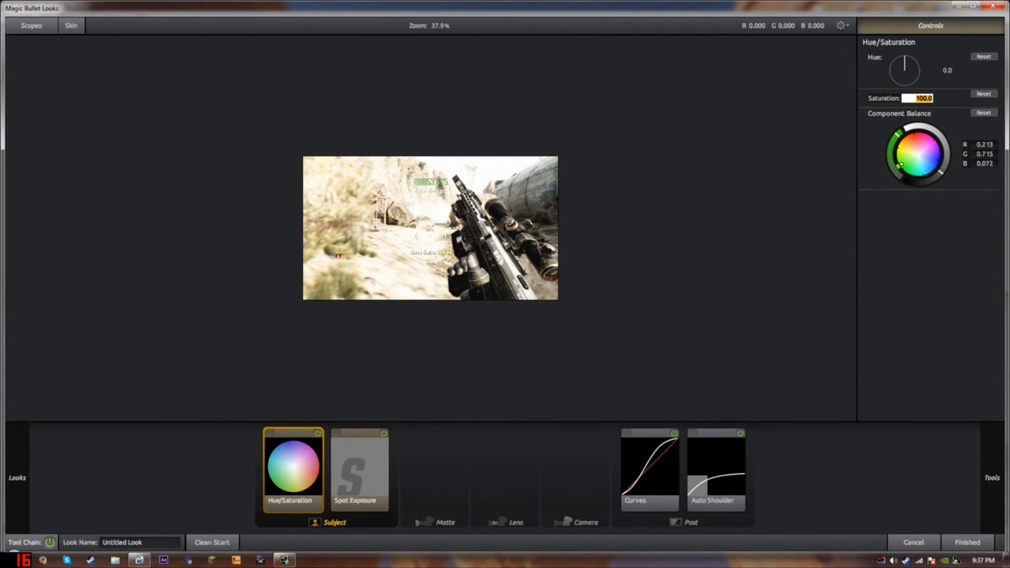
text(65)
key(Return)
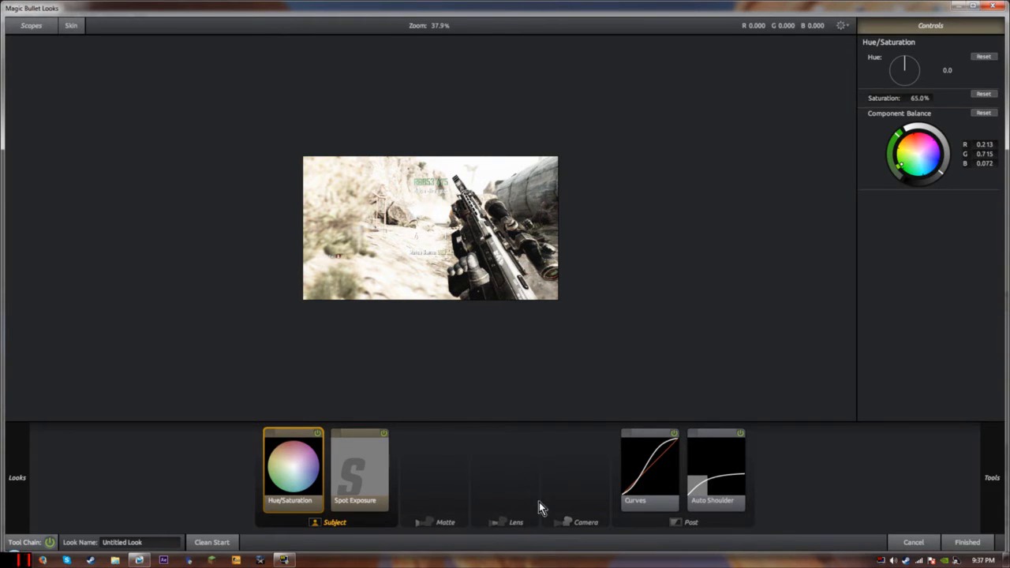
Add Diffusion to the Matte stage and set its size to 70%.
click(442, 497)
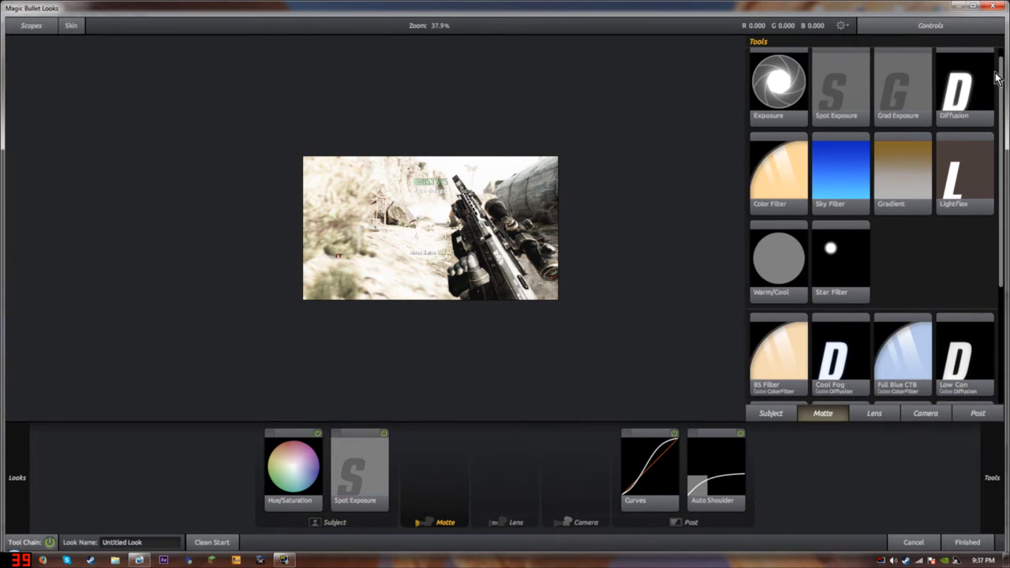
drag(944, 116, 435, 470)
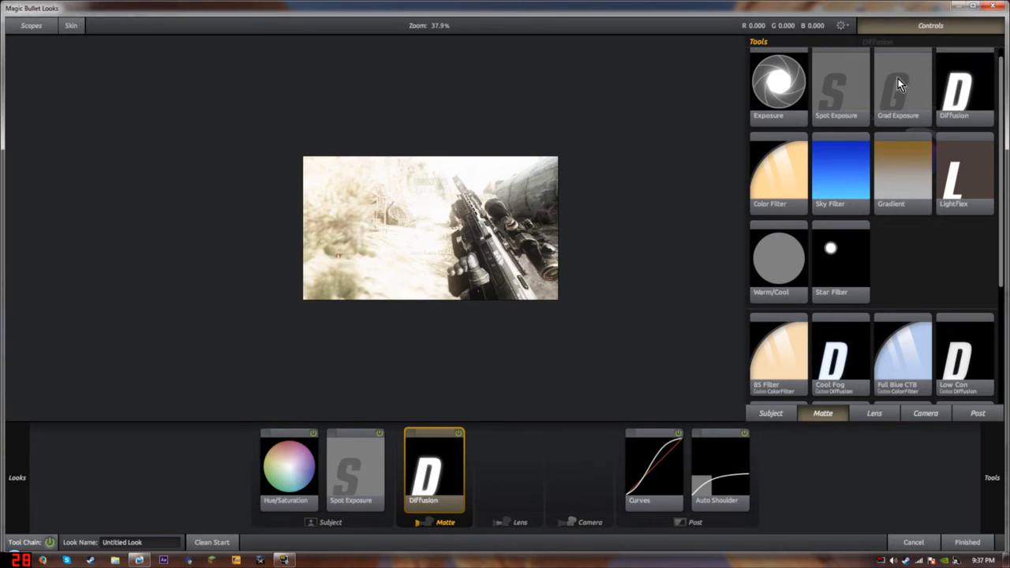
click(414, 455)
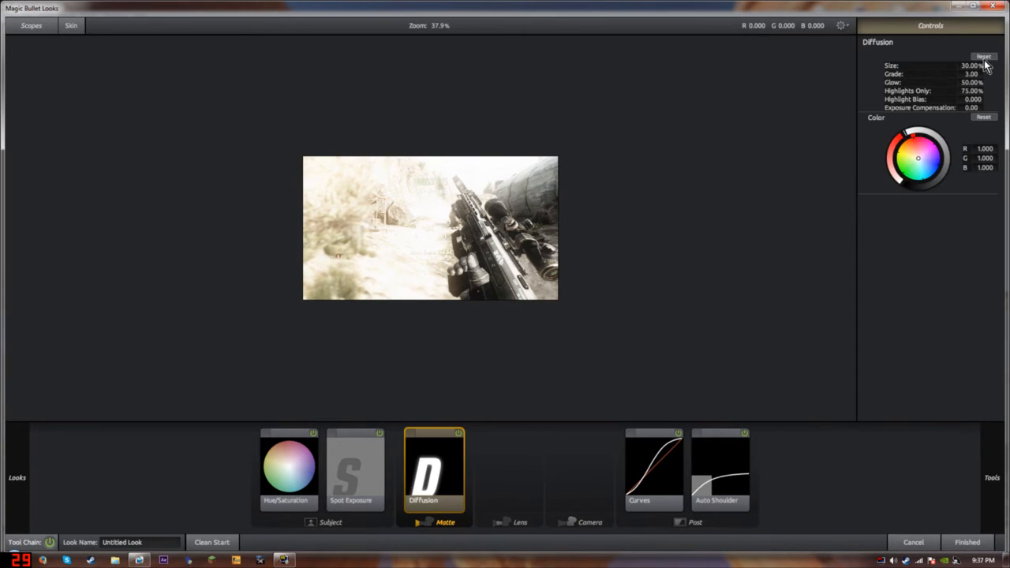
click(968, 65)
key(BackSpace)
key(Return)
Set Diffusion grade 2, glow 15%, highlights only 70%, with a slight cyan tint.
click(980, 72)
text(2)
key(Return)
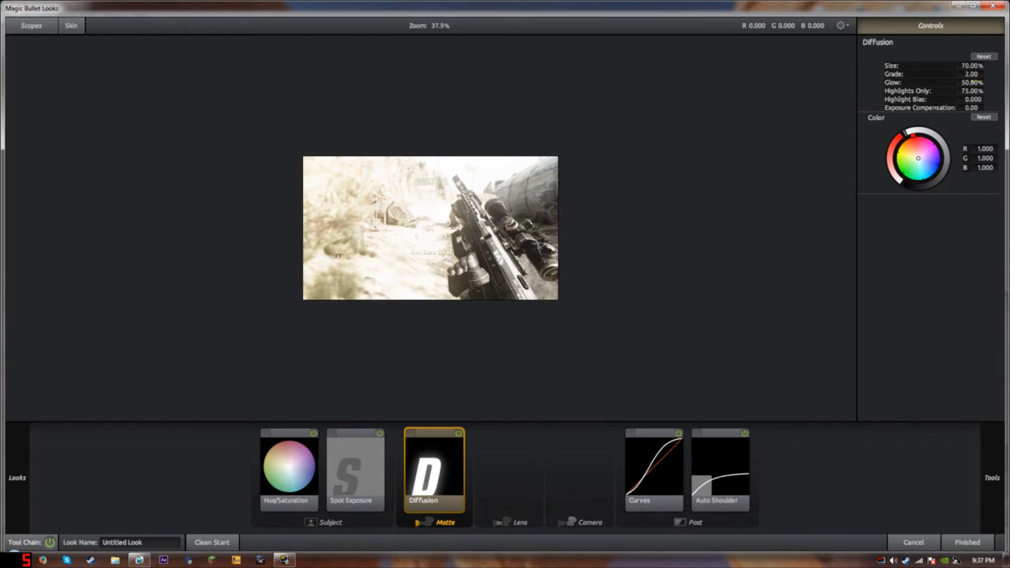
click(975, 82)
text(15)
key(Return)
click(970, 91)
text(70)
key(Return)
click(923, 167)
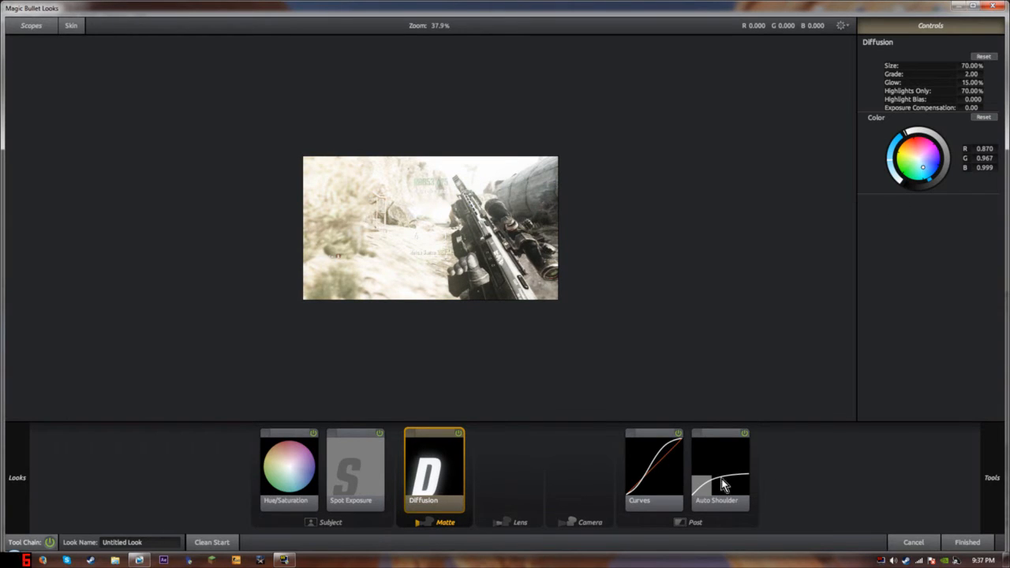
Add Color Contrast to the Subject stage and warm its colour toward orange.
click(295, 470)
mouse_move(1005, 419)
drag(759, 195, 359, 385)
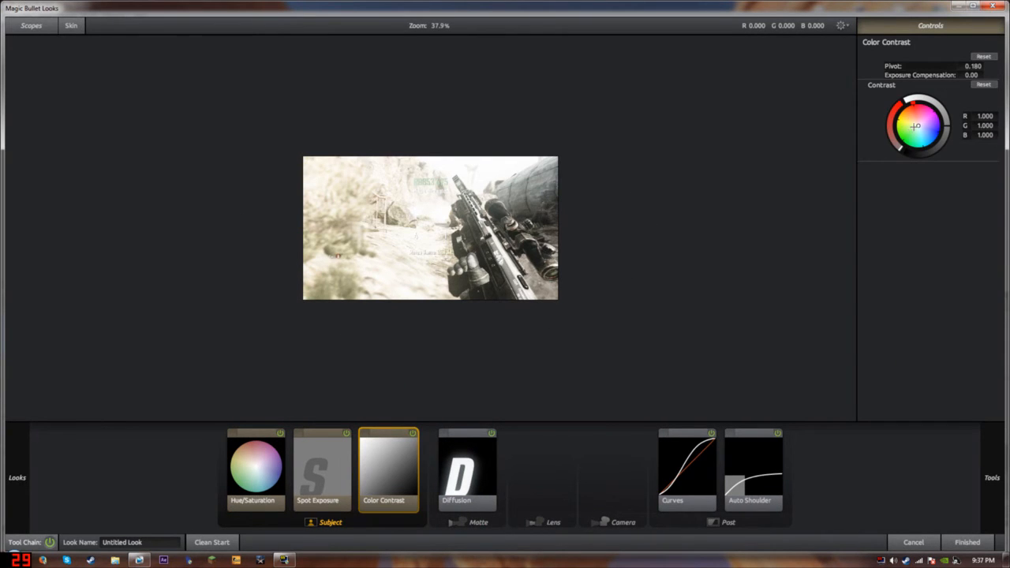
mouse_move(916, 126)
mouse_down()
mouse_move(896, 111)
mouse_move(913, 121)
mouse_up()
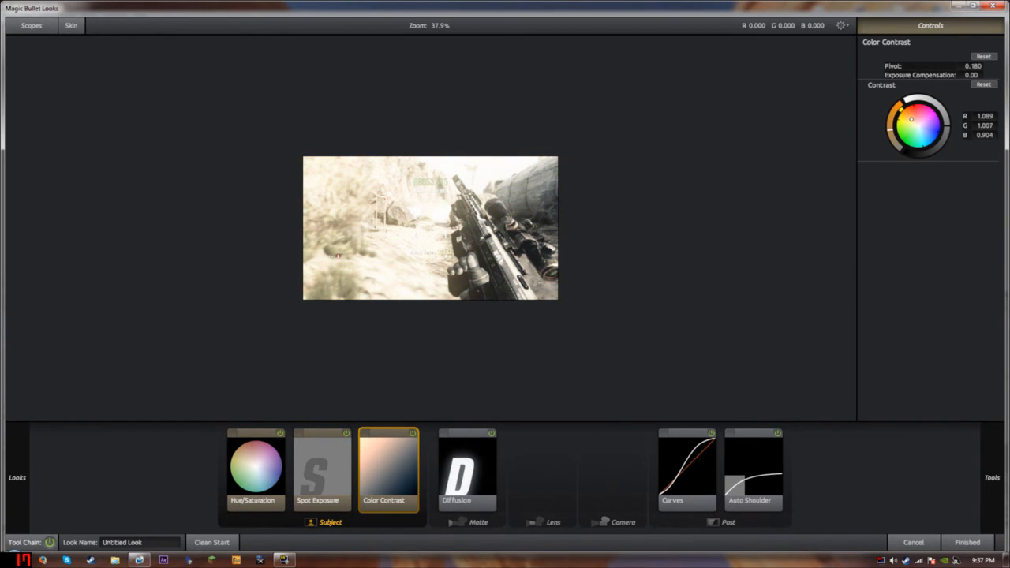
Keep the finished look, close the Video Track FX window, and return to the timeline start.
click(967, 542)
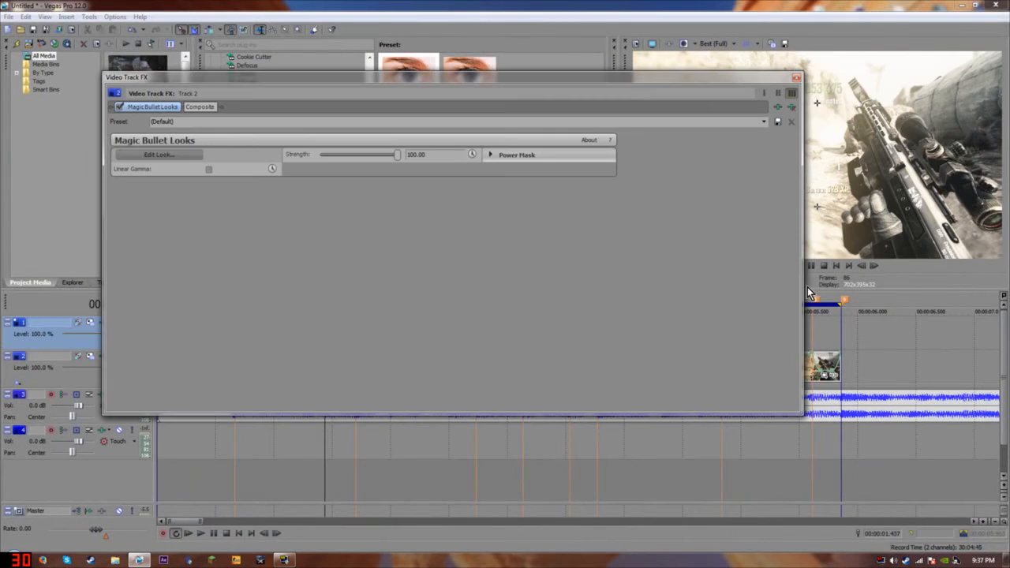
click(797, 78)
click(835, 265)
Briefly preview the graded clip, then select the entire sequence on the timeline.
key(space)
key(o)
key(space)
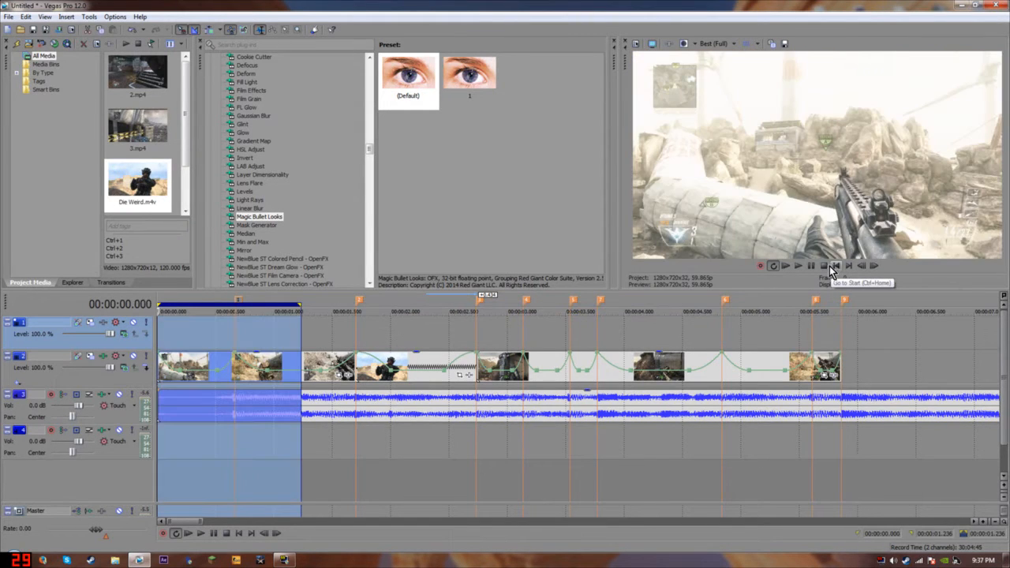
drag(838, 341, 158, 340)
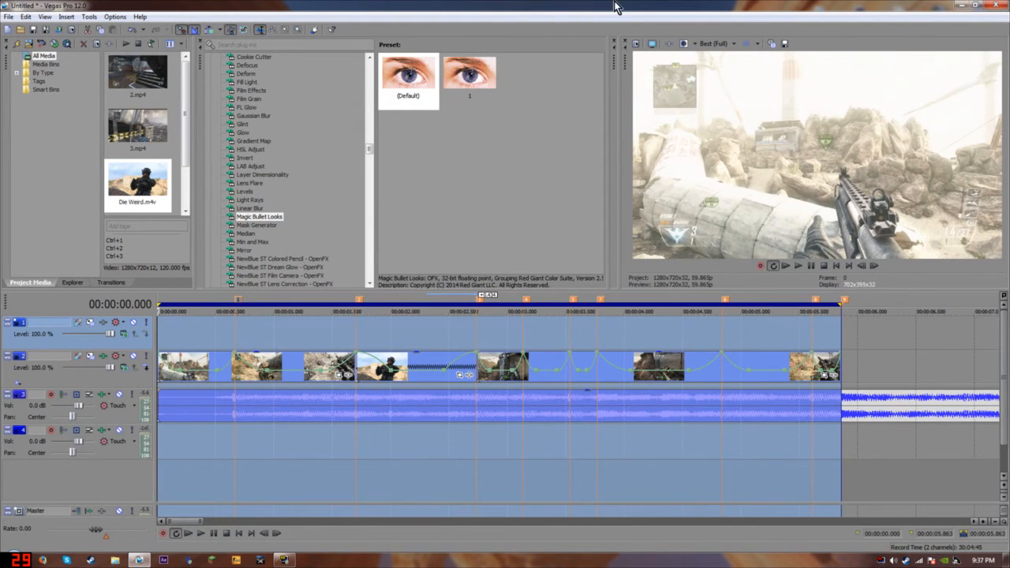
click(709, 43)
Set preview quality to Best (Quarter) and play the graded clip from the start.
mouse_move(722, 88)
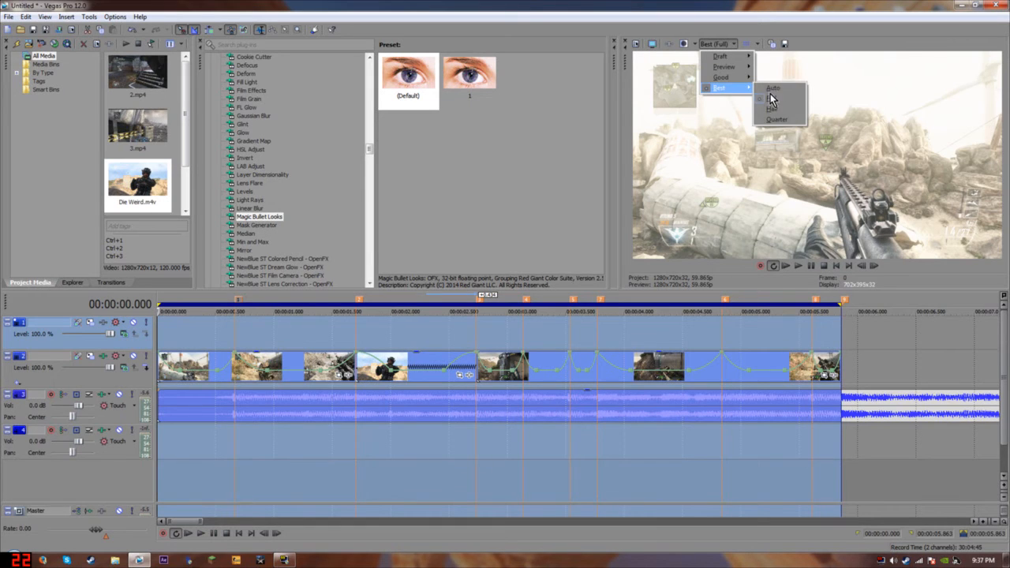
click(769, 119)
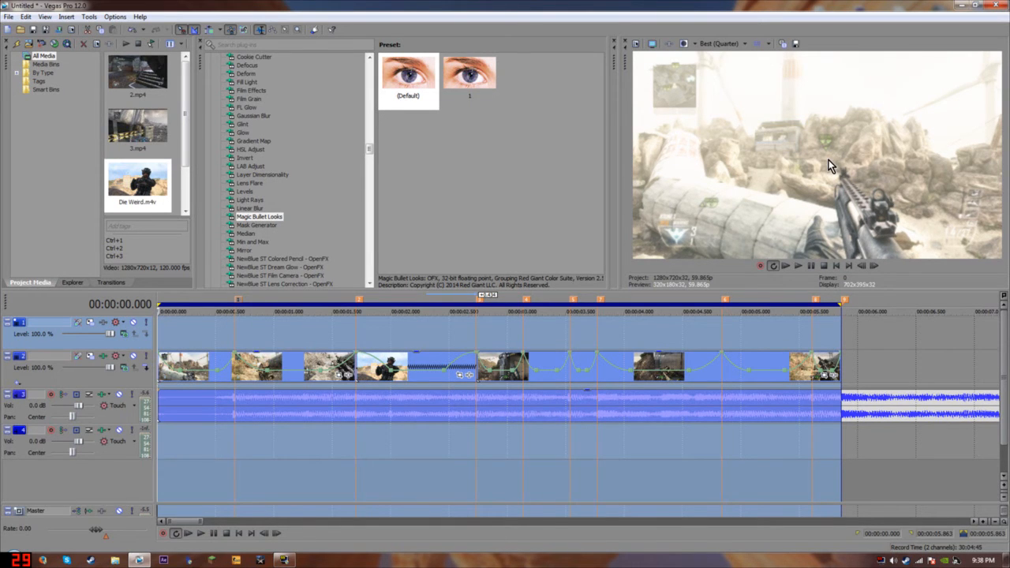
key(space)
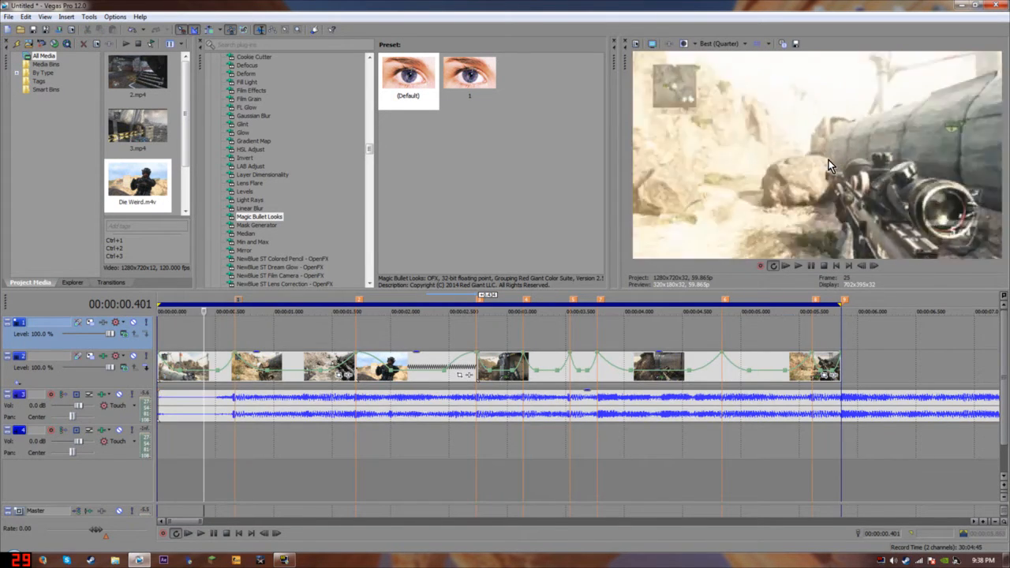